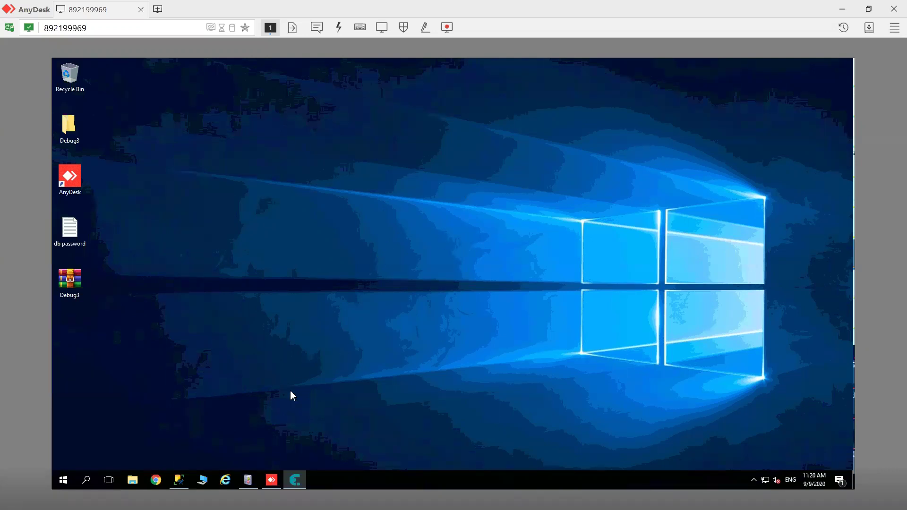
{"action": "left_click", "coordinate": [226, 480]}
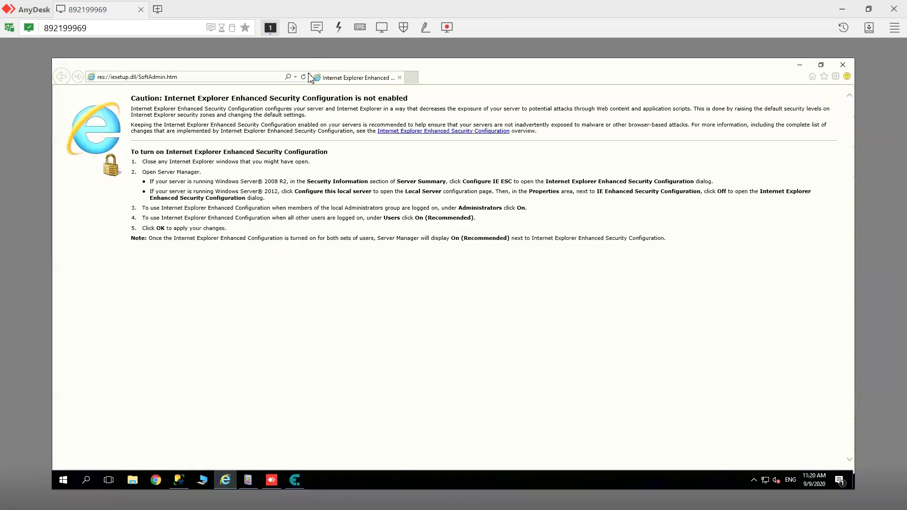
{"action": "left_click", "coordinate": [295, 76]}
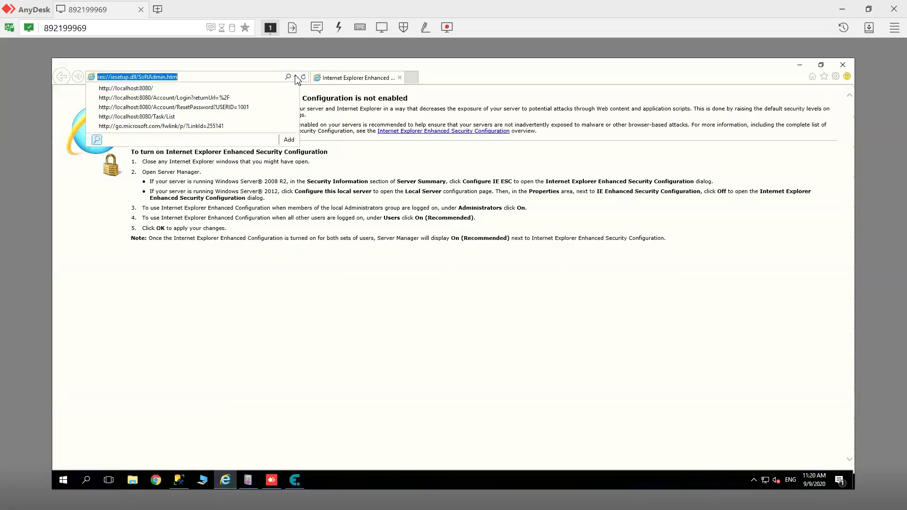
{"action": "left_click", "coordinate": [147, 88]}
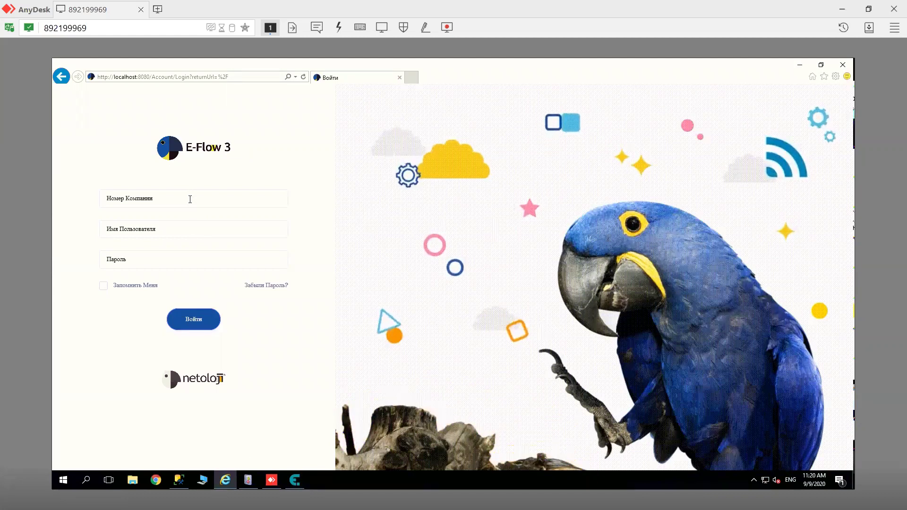
- Sign in to E-Flow 3 with company number 0, username admin and the account password
{"action": "left_click", "coordinate": [190, 198]}
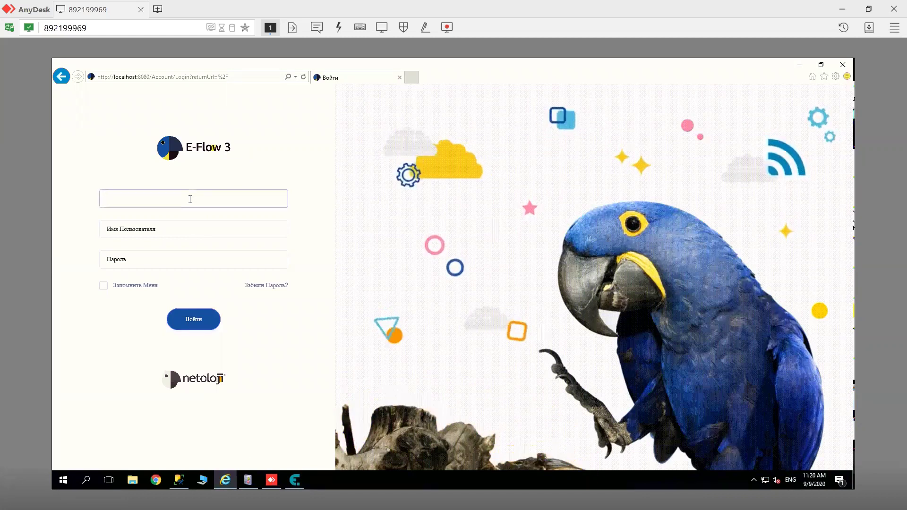
{"action": "type", "text": "0"}
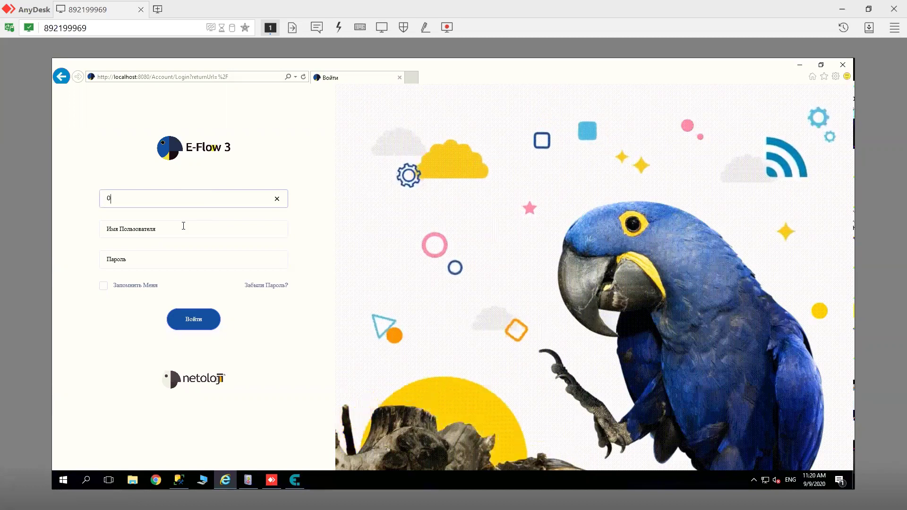
{"action": "left_click", "coordinate": [183, 226]}
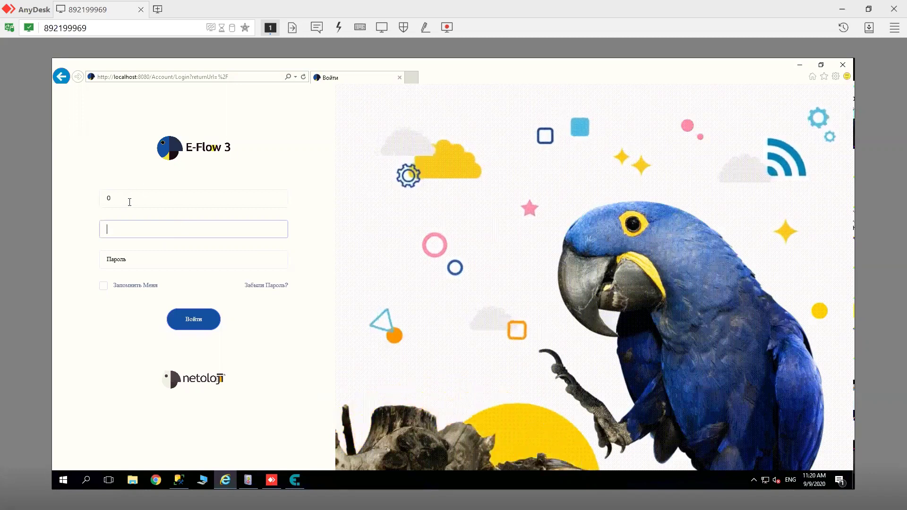
{"action": "left_click", "coordinate": [129, 202]}
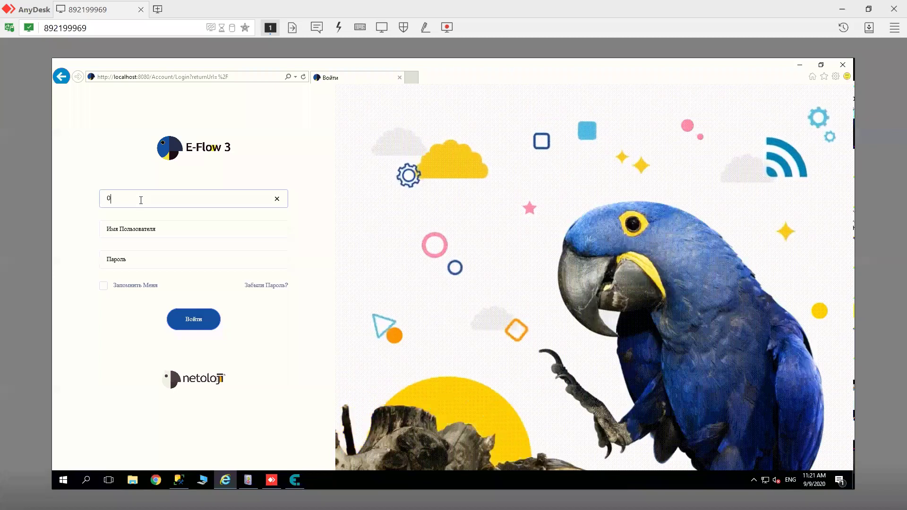
{"action": "left_click", "coordinate": [147, 228]}
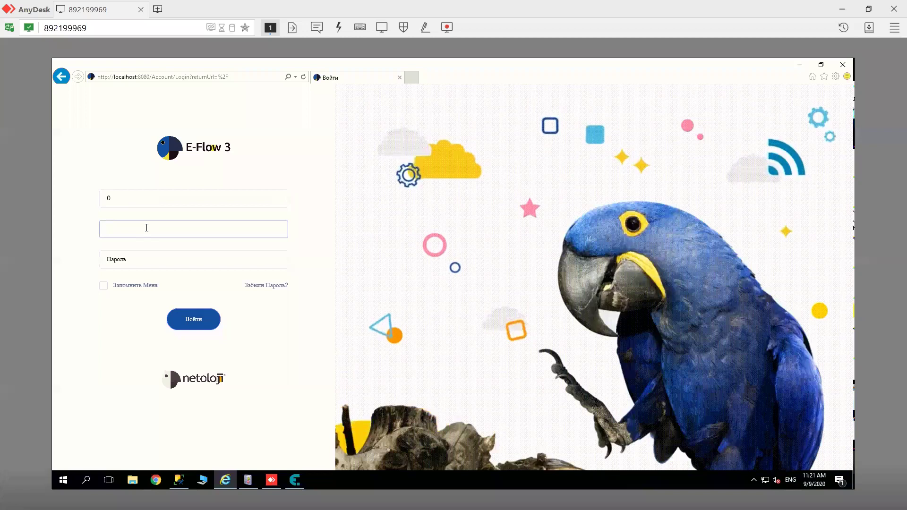
{"action": "type", "text": "admin"}
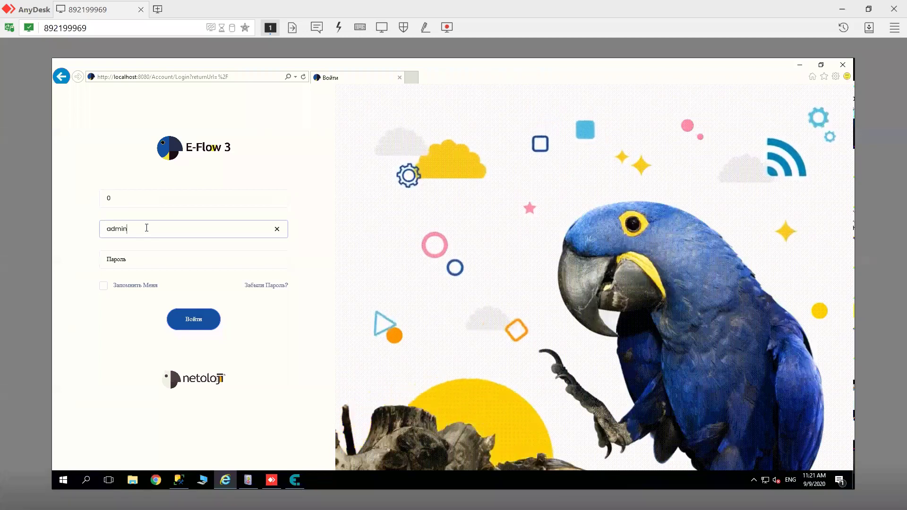
{"action": "key", "text": "Tab"}
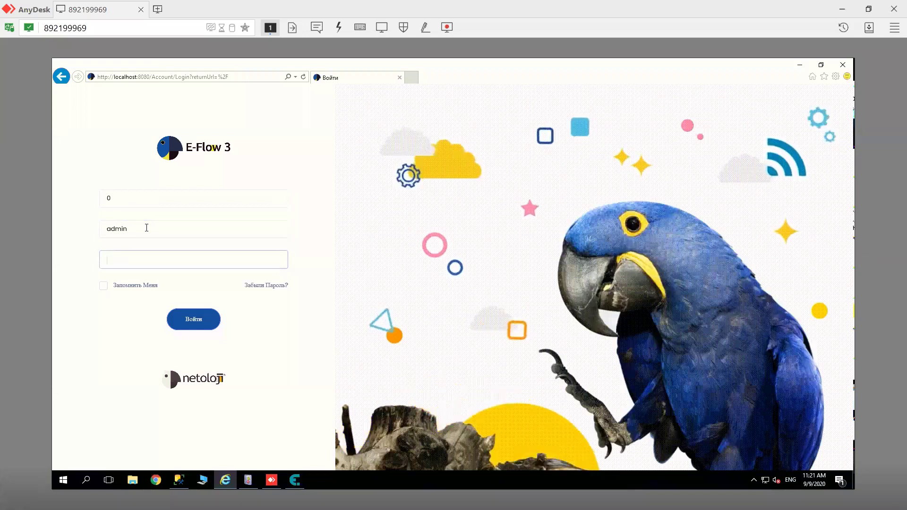
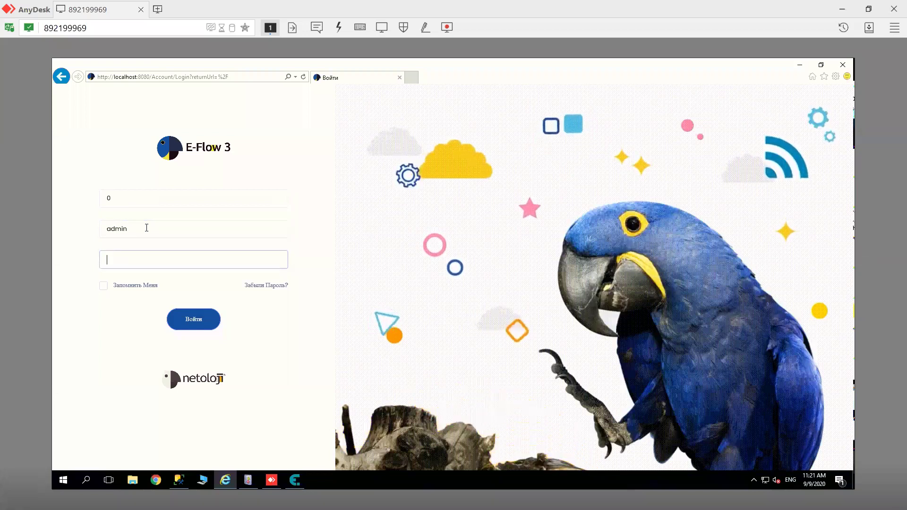
{"action": "left_click", "coordinate": [207, 321]}
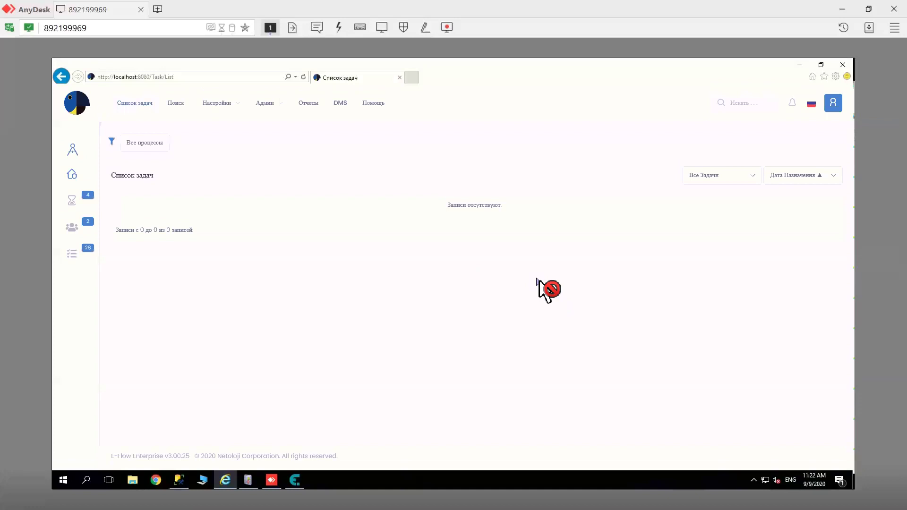
{"action": "left_click", "coordinate": [811, 106]}
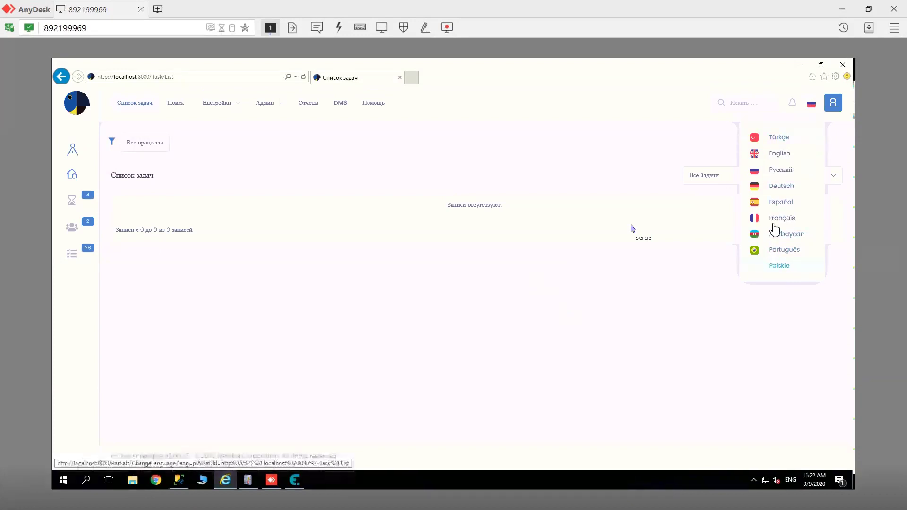
{"action": "left_click", "coordinate": [773, 154]}
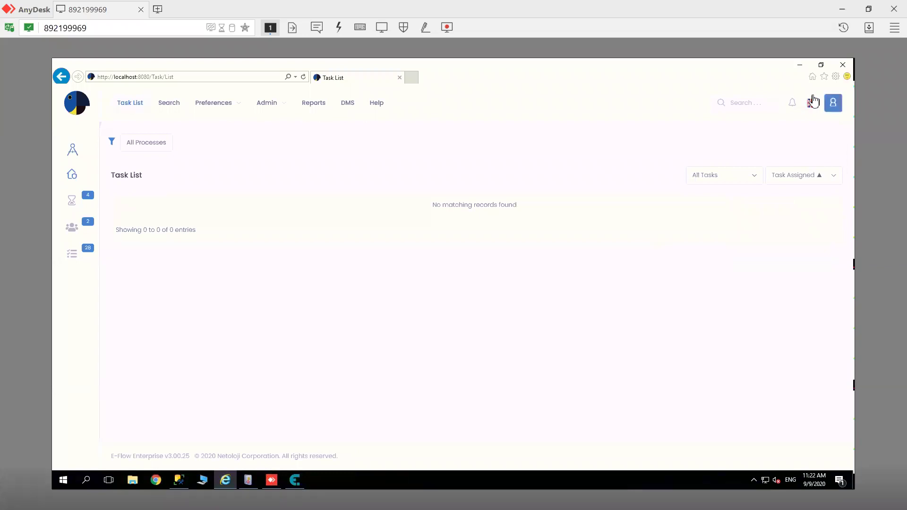
{"action": "left_click", "coordinate": [812, 110]}
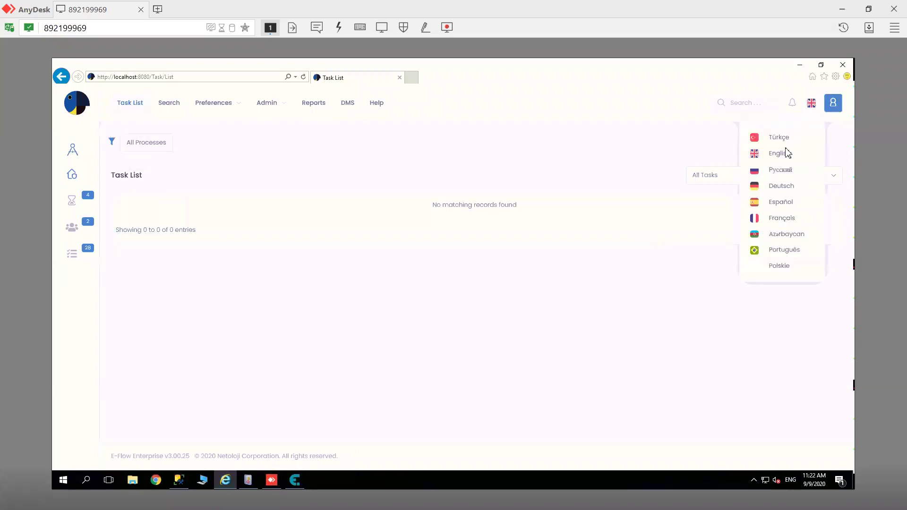
{"action": "left_click", "coordinate": [778, 174]}
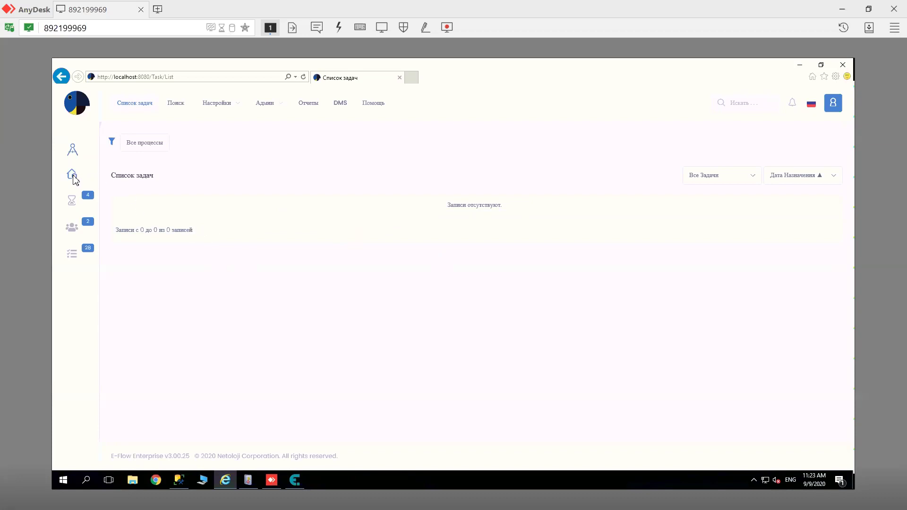
- Start the Регистрация совещания process from Наши процессы, creating meeting form 129
{"action": "left_click", "coordinate": [72, 177]}
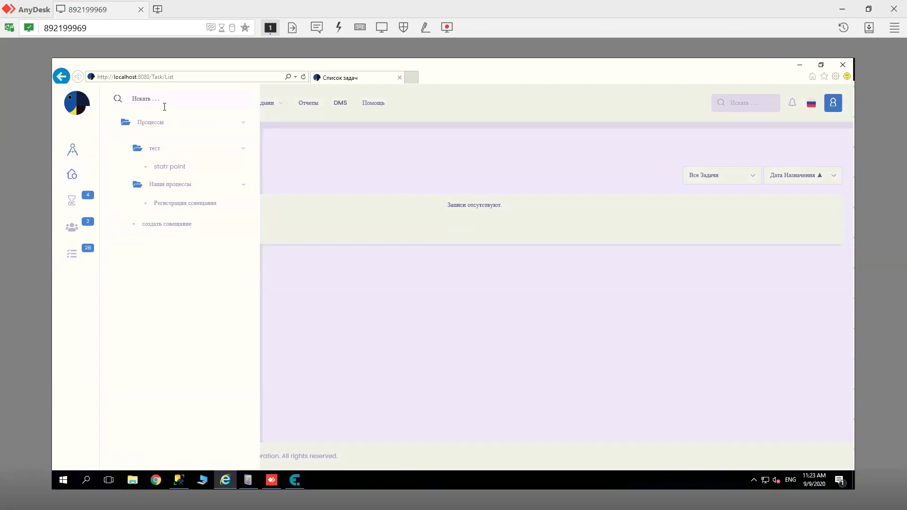
{"action": "left_click", "coordinate": [244, 186]}
{"action": "left_click", "coordinate": [244, 187]}
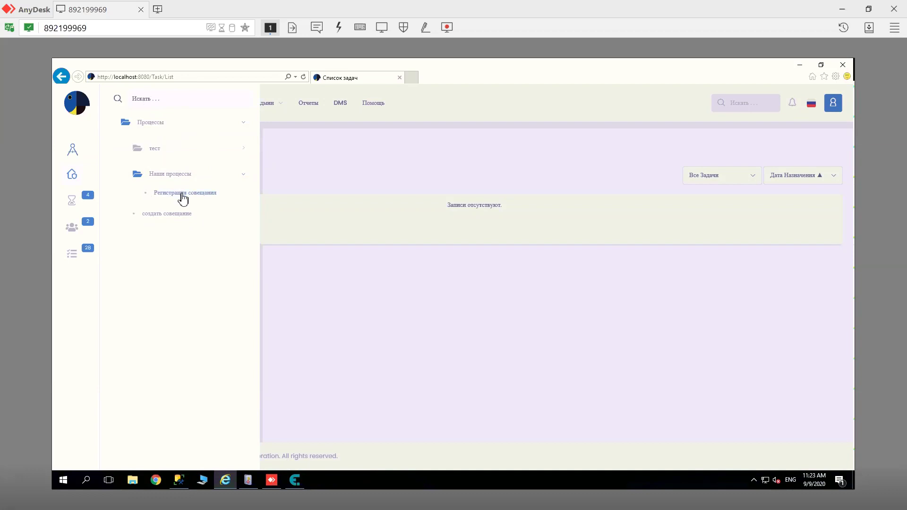
{"action": "left_click", "coordinate": [182, 194]}
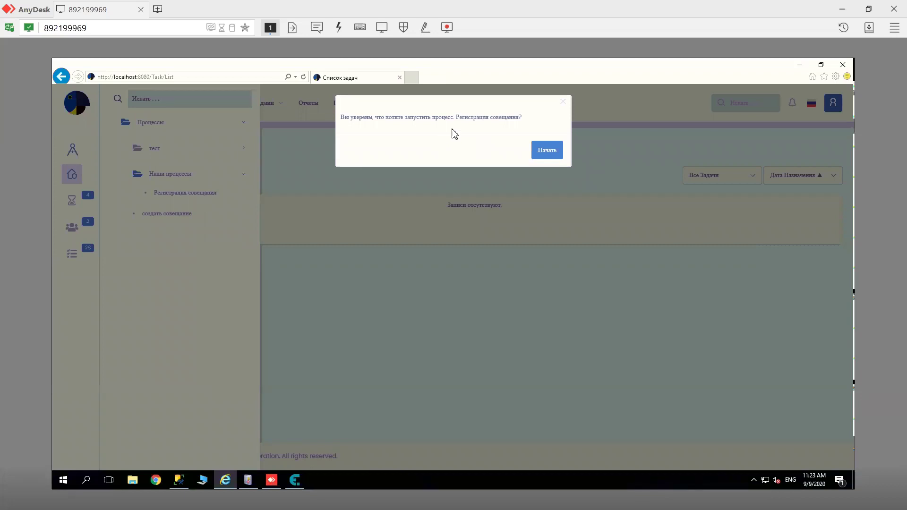
{"action": "left_click", "coordinate": [549, 152]}
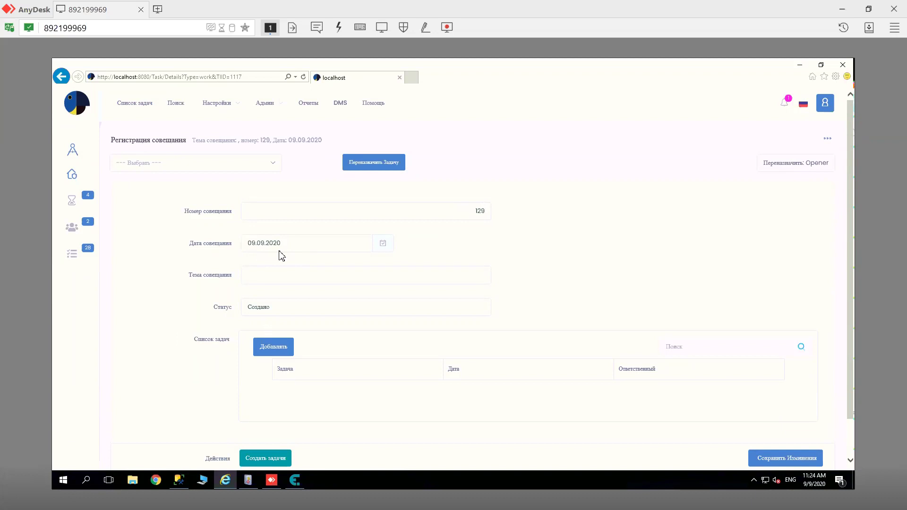
- Enter 'Организация конференции' as the meeting topic, typing in Russian
{"action": "left_click", "coordinate": [323, 278]}
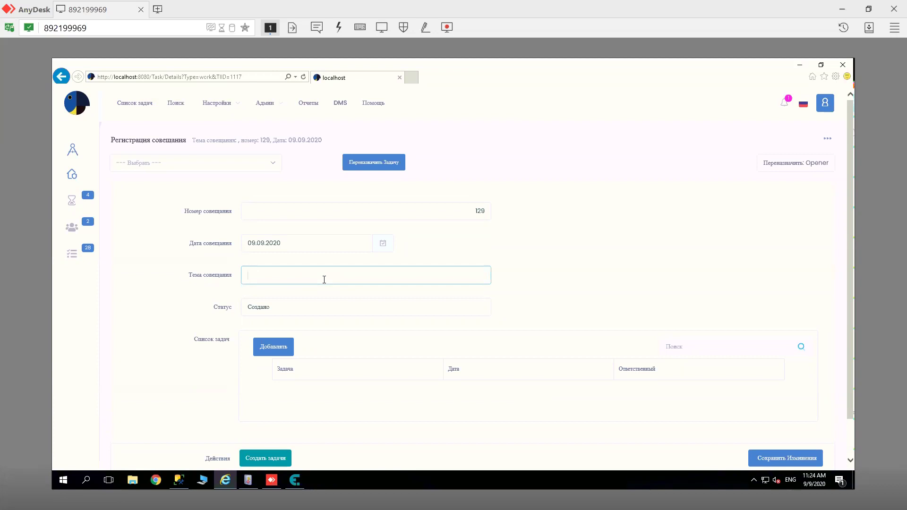
{"action": "type", "text": "J"}
{"action": "key", "text": "BackSpace"}
{"action": "key", "text": "alt+shift"}
{"action": "type", "text": "Организация конференции"}
{"action": "scroll", "coordinate": [278, 404], "scroll_direction": "down", "scroll_amount": 1}
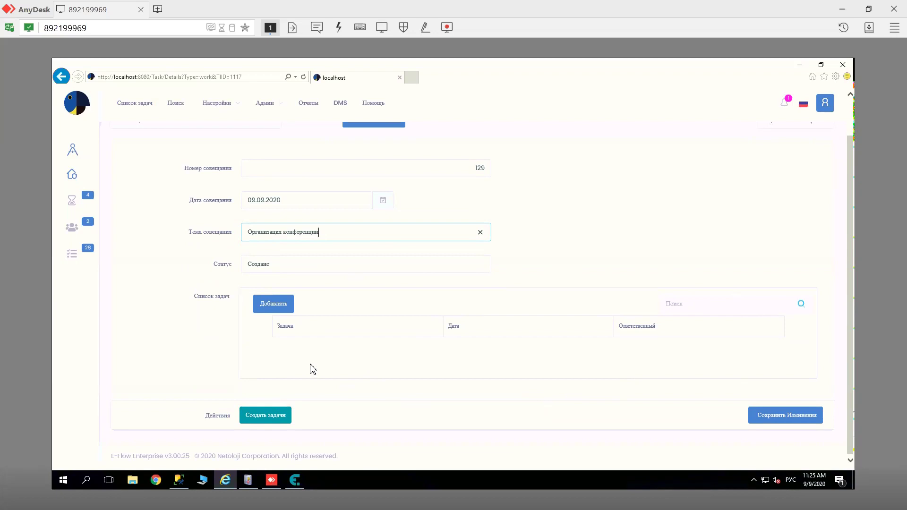
- Add a first task row named 'Разработать презентацию'
{"action": "left_click", "coordinate": [265, 307]}
{"action": "left_click", "coordinate": [264, 308]}
{"action": "left_click", "coordinate": [293, 348]}
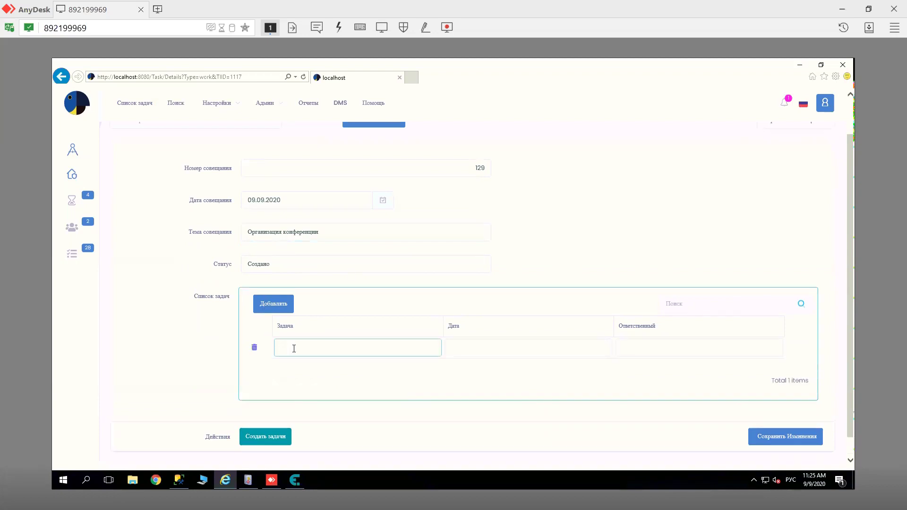
{"action": "type", "text": "Разраоткть"}
{"action": "key", "text": "BackSpace"}
{"action": "key", "text": "BackSpace"}
{"action": "key", "text": "BackSpace"}
{"action": "type", "text": "ать презента"}
{"action": "type", "text": "цию"}
- Give the first task a due date of 16.09.2020 and assign it to admin
{"action": "left_click", "coordinate": [480, 347]}
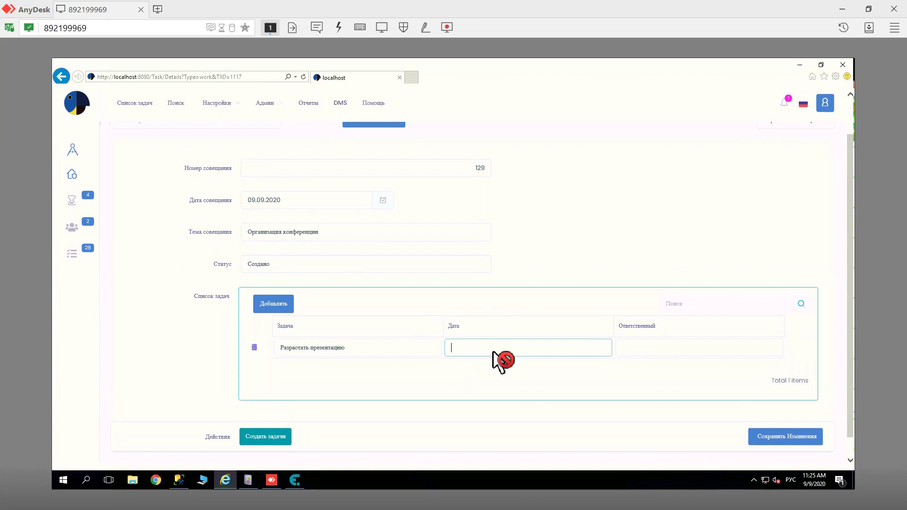
{"action": "left_click", "coordinate": [498, 348]}
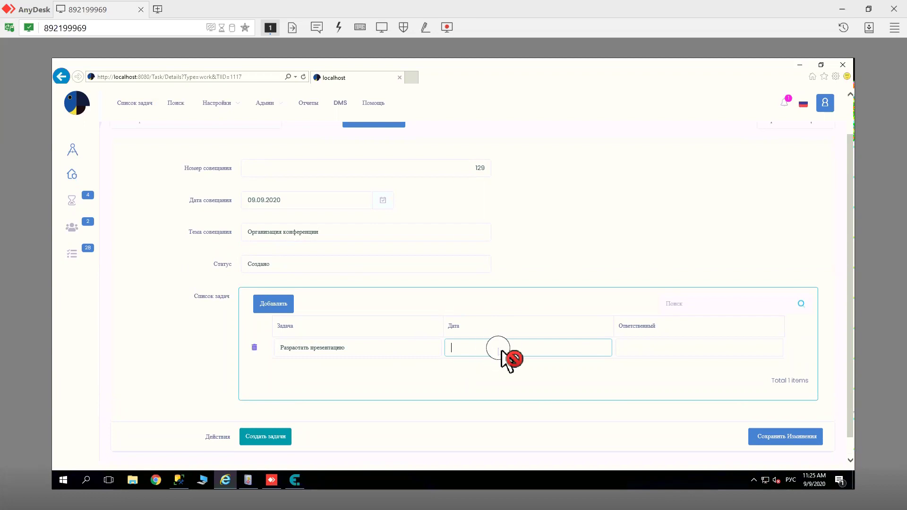
{"action": "left_click", "coordinate": [525, 352]}
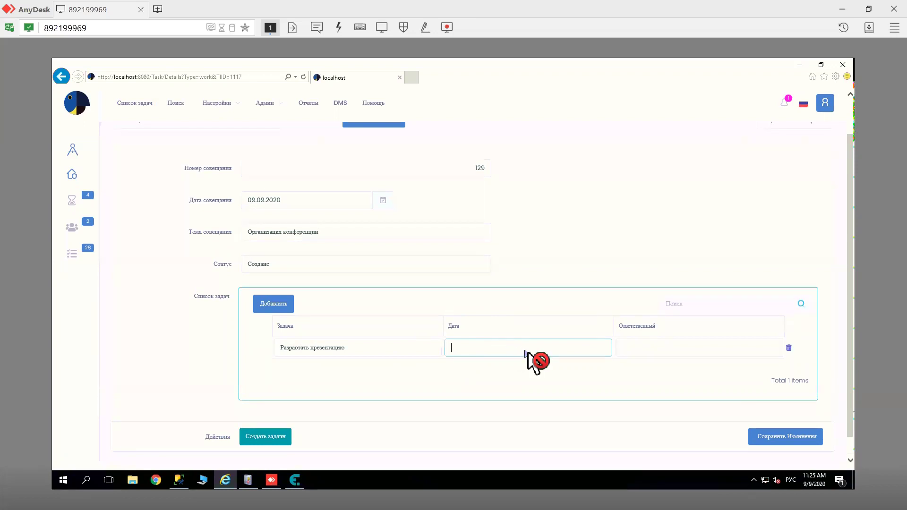
{"action": "key", "text": "Escape"}
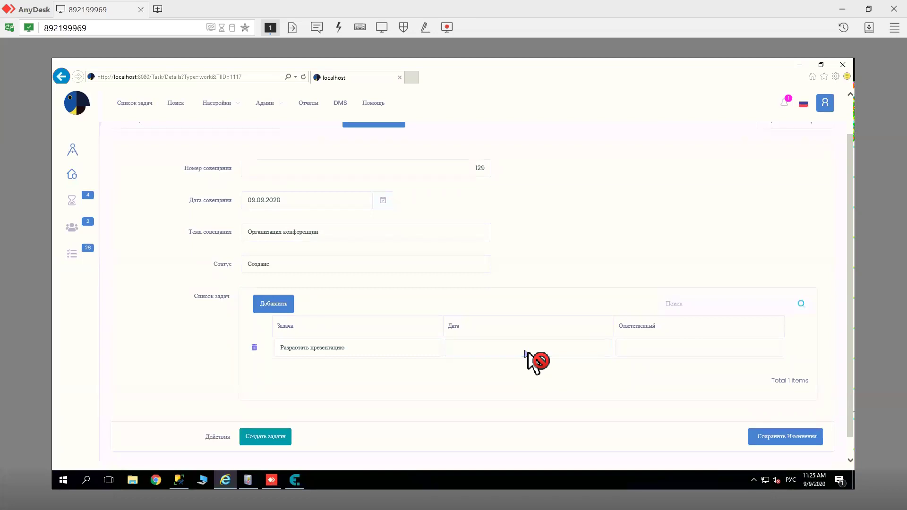
{"action": "left_click", "coordinate": [525, 352]}
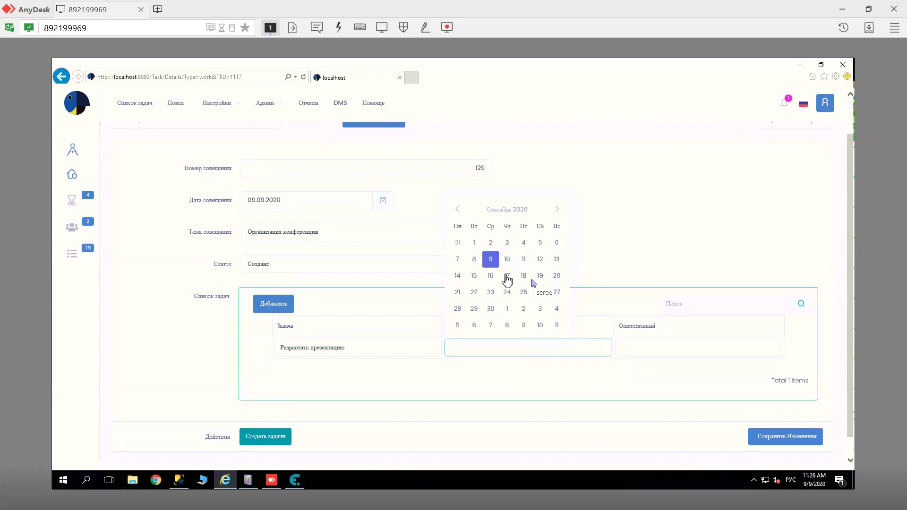
{"action": "left_click", "coordinate": [489, 276]}
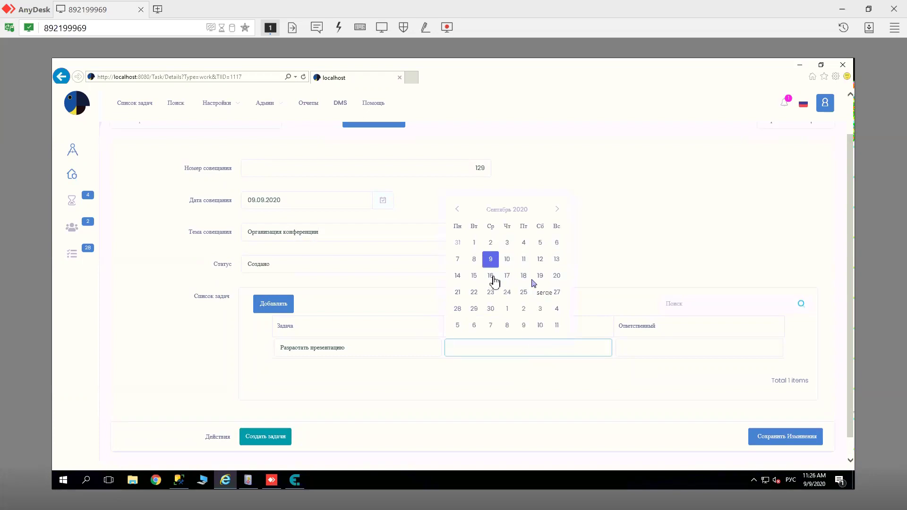
{"action": "left_click", "coordinate": [671, 348]}
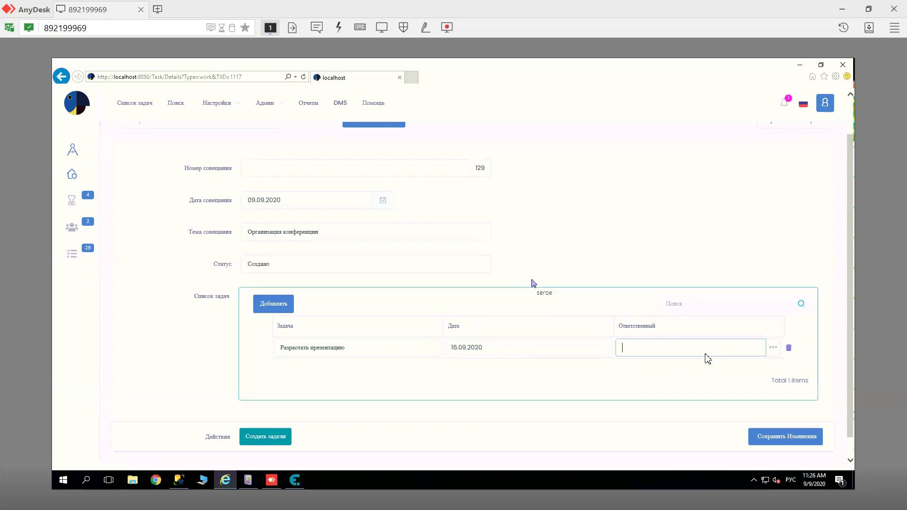
{"action": "left_click", "coordinate": [774, 349]}
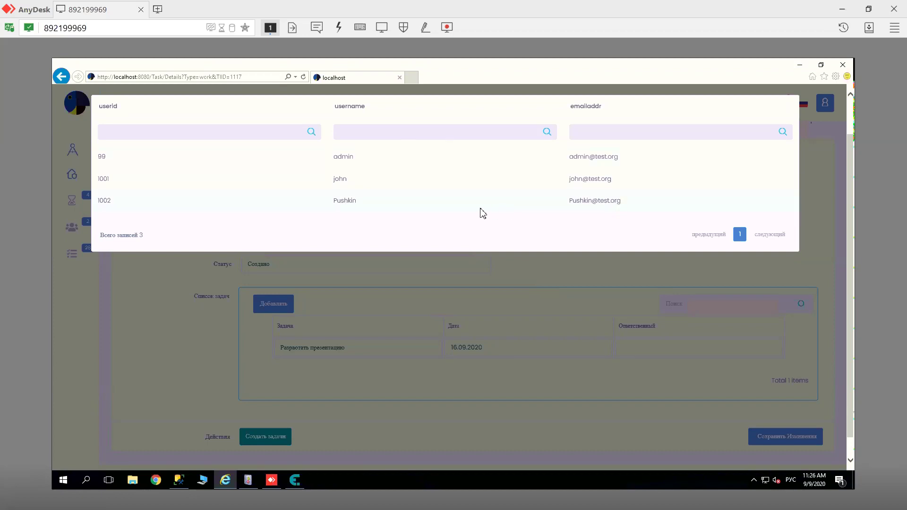
{"action": "left_click", "coordinate": [111, 161]}
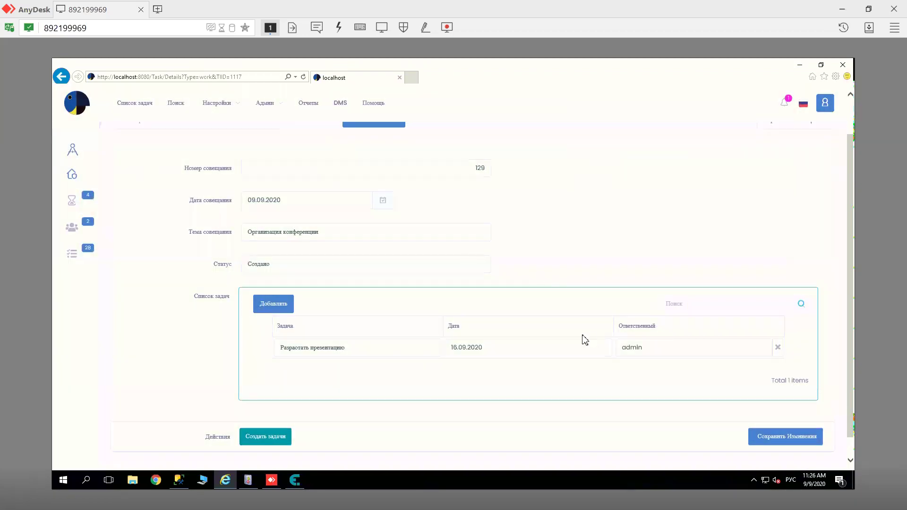
- Add task 'Проверить презентацию' due 17.09.2020 for the second listed user, plus an empty third row
{"action": "left_click", "coordinate": [275, 305]}
{"action": "left_click", "coordinate": [301, 371]}
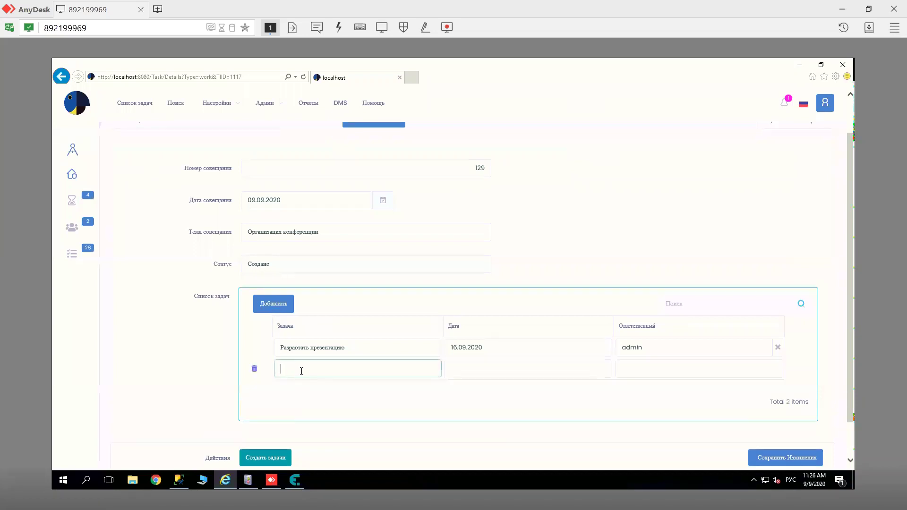
{"action": "type", "text": "Проверить презентацию"}
{"action": "left_click", "coordinate": [496, 370]}
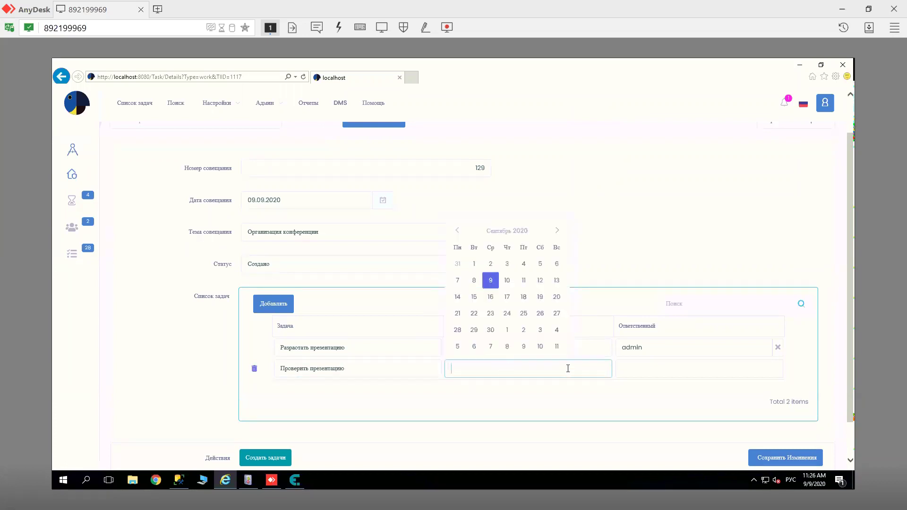
{"action": "left_click", "coordinate": [508, 297]}
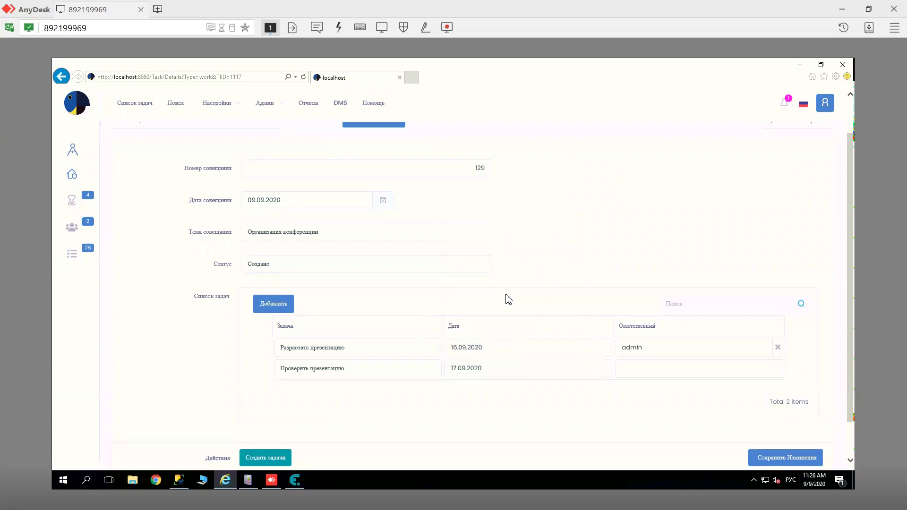
{"action": "left_click", "coordinate": [652, 368]}
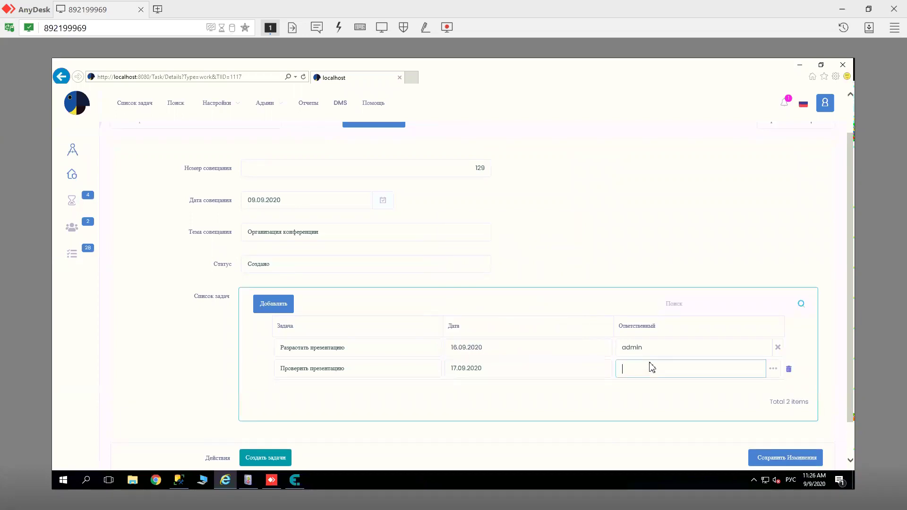
{"action": "left_click", "coordinate": [774, 371]}
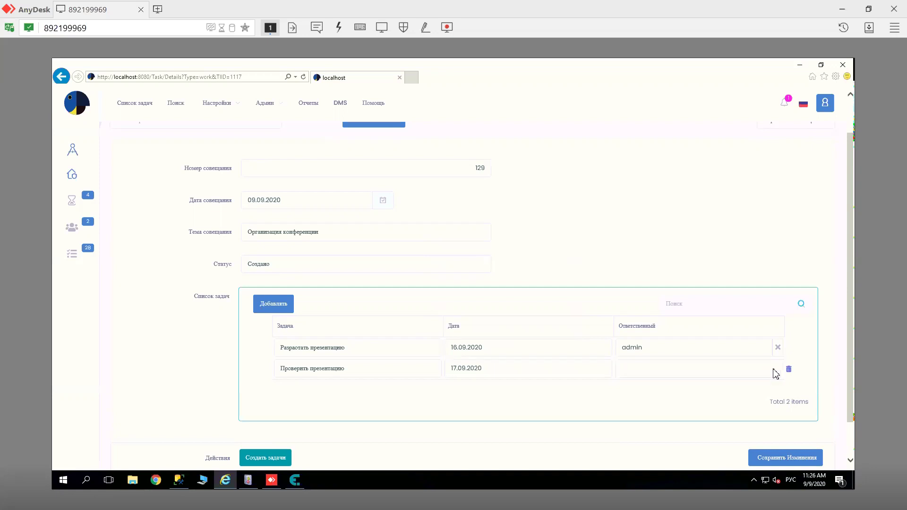
{"action": "left_click", "coordinate": [101, 178]}
{"action": "left_click", "coordinate": [273, 305]}
{"action": "left_click", "coordinate": [309, 388]}
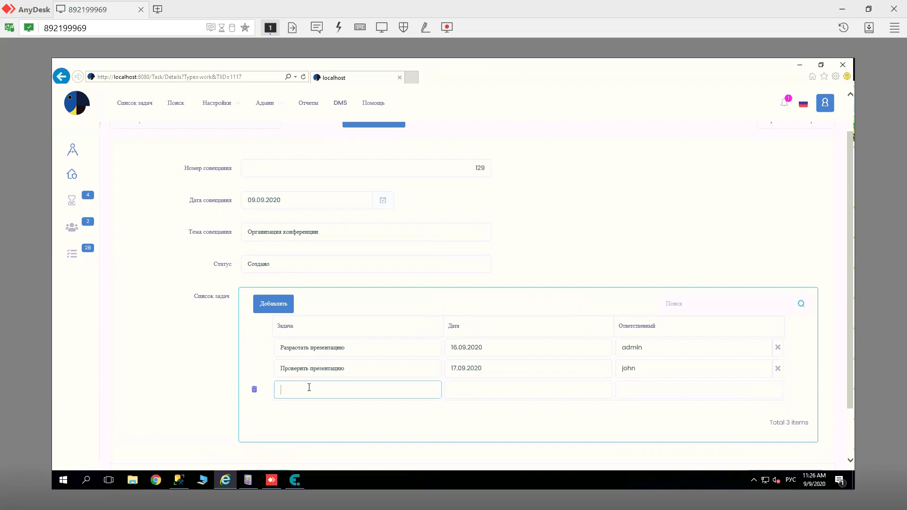
- Fill the third task 'Проконролировать все работы', due 21.09.2020, assigned to the third listed user
{"action": "type", "text": "Проконролировать все работы"}
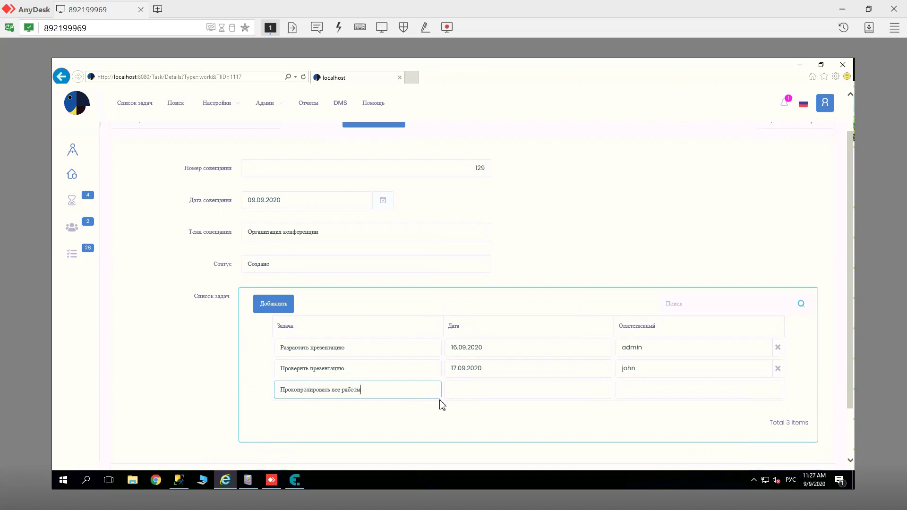
{"action": "left_click", "coordinate": [577, 383]}
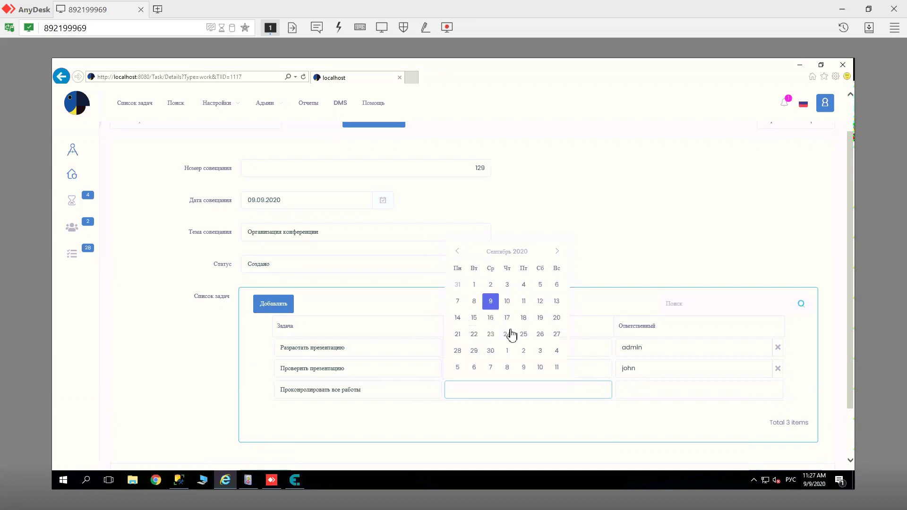
{"action": "left_click", "coordinate": [457, 336]}
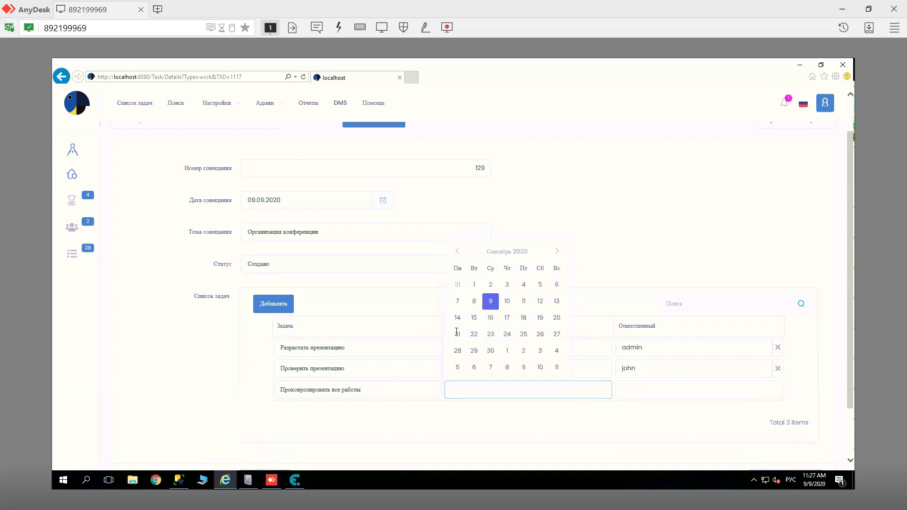
{"action": "left_click", "coordinate": [661, 396]}
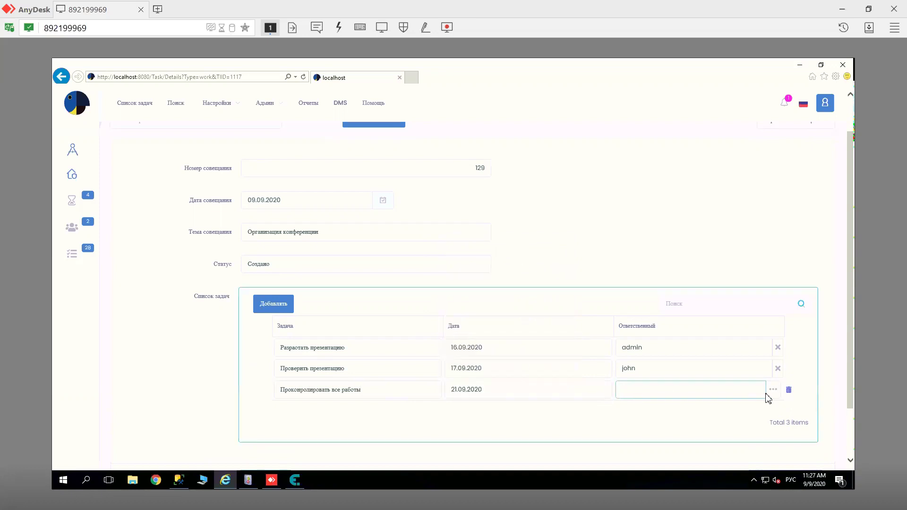
{"action": "left_click", "coordinate": [771, 397]}
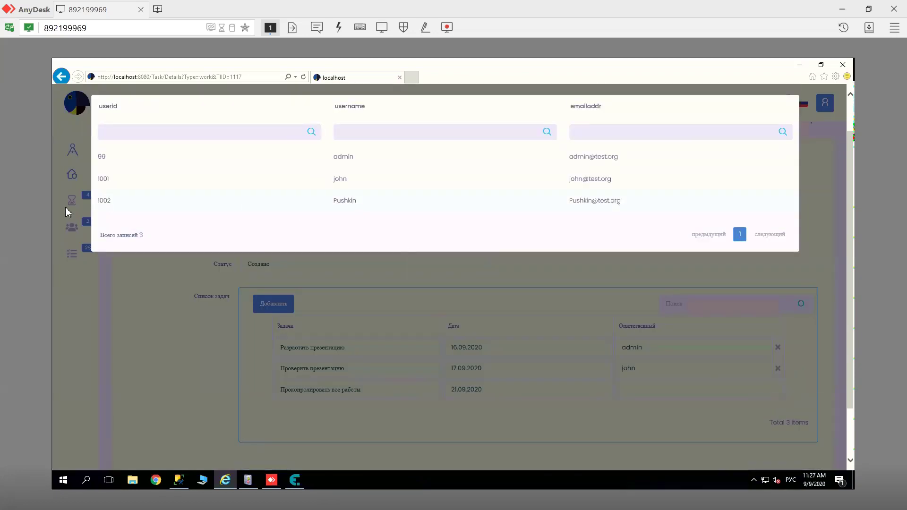
{"action": "left_click", "coordinate": [118, 203]}
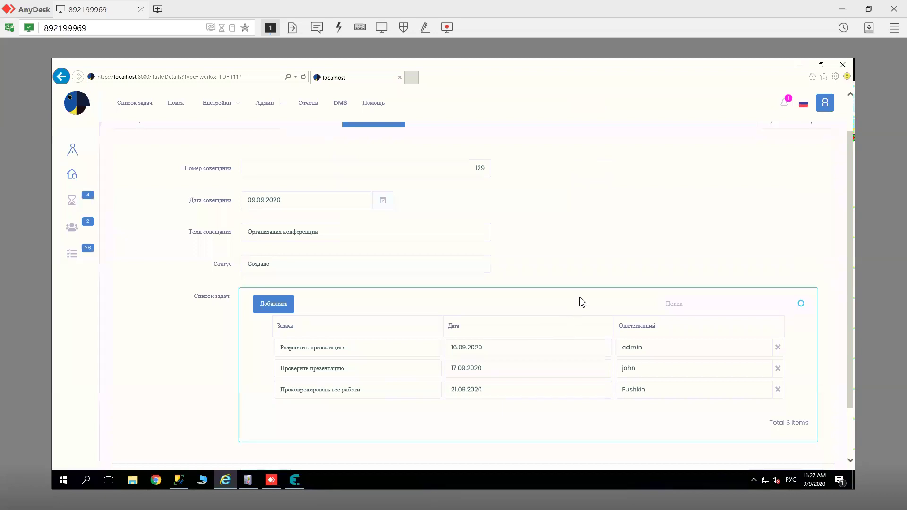
{"action": "scroll", "coordinate": [582, 303], "scroll_direction": "down", "scroll_amount": 1}
- Save meeting form 129 with its three tasks and bring up the form's extra actions menu
{"action": "left_click", "coordinate": [787, 416]}
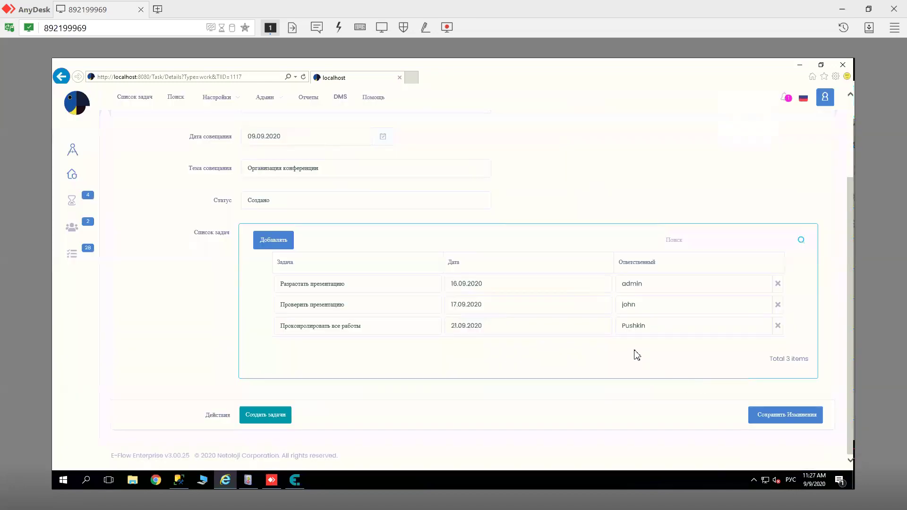
{"action": "scroll", "coordinate": [614, 340], "scroll_direction": "up", "scroll_amount": 3}
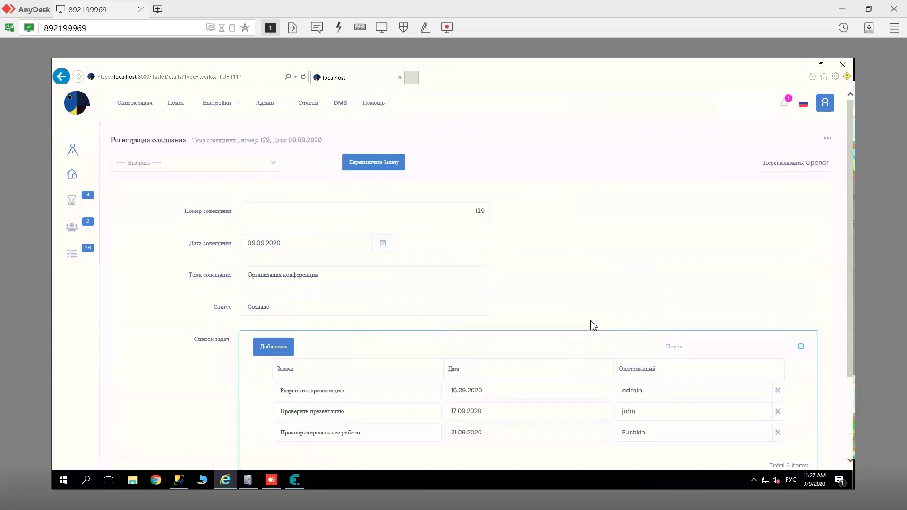
{"action": "scroll", "coordinate": [593, 326], "scroll_direction": "down", "scroll_amount": 3}
{"action": "scroll", "coordinate": [593, 325], "scroll_direction": "up", "scroll_amount": 3}
{"action": "left_click", "coordinate": [829, 142]}
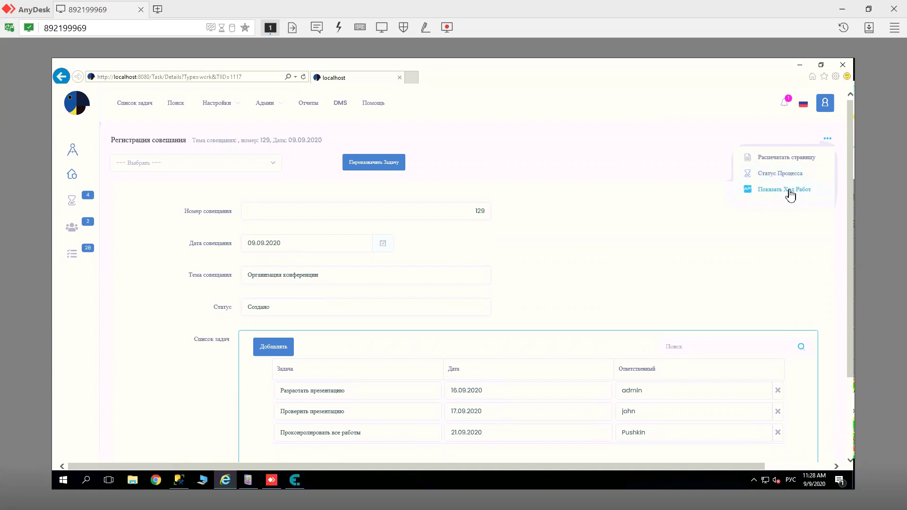
- Show the workflow progress diagram, then minimize AnyDesk to return to the slides
{"action": "left_click", "coordinate": [790, 194]}
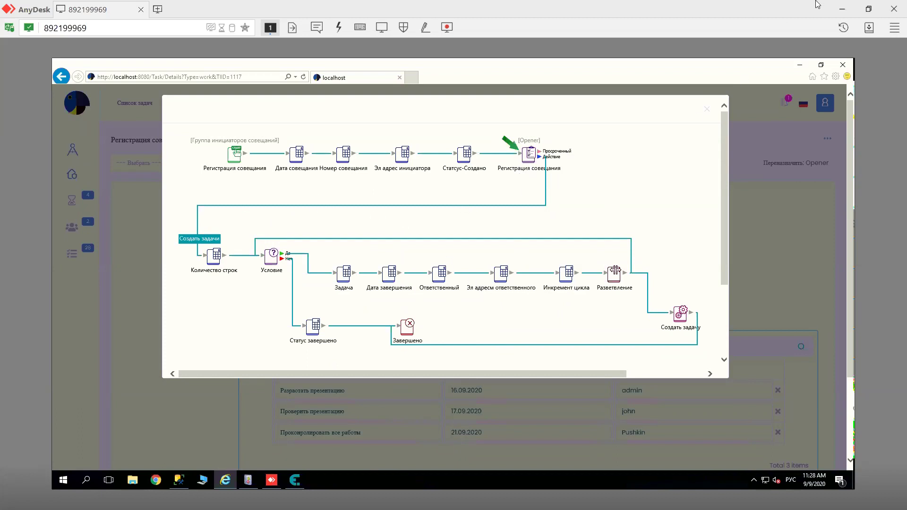
{"action": "left_click", "coordinate": [848, 13]}
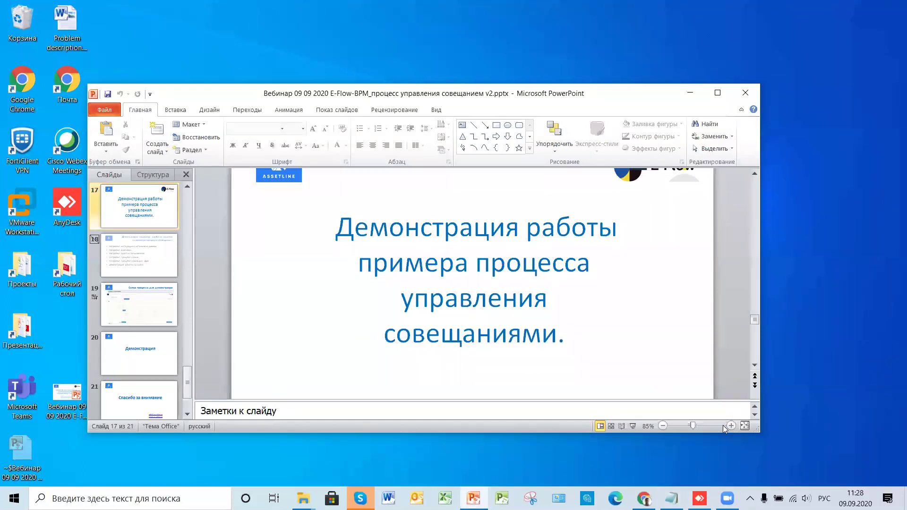
- Run the slide show from slide 19, 'Схема процесса для демонстрации'
{"action": "left_click", "coordinate": [139, 304]}
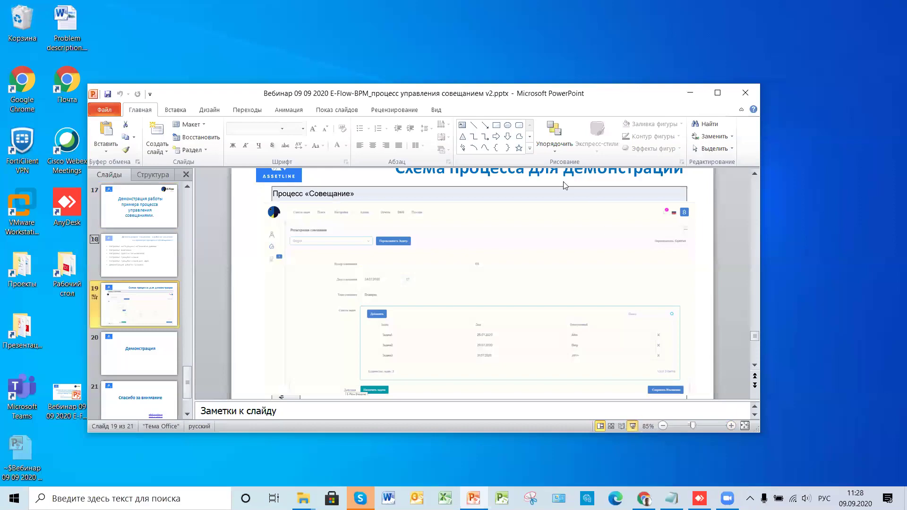
{"action": "key", "text": "shift+F5"}
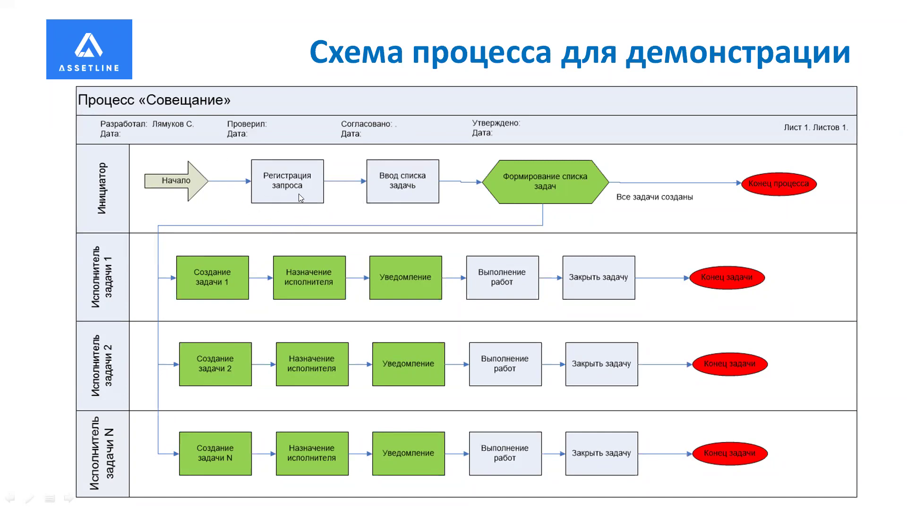
- Advance the slideshow through the registration form screenshot back to the «Совещание» diagram, outlining «Регистрация запроса» and «Ввод списка задач» in red
{"action": "left_click", "coordinate": [295, 189]}
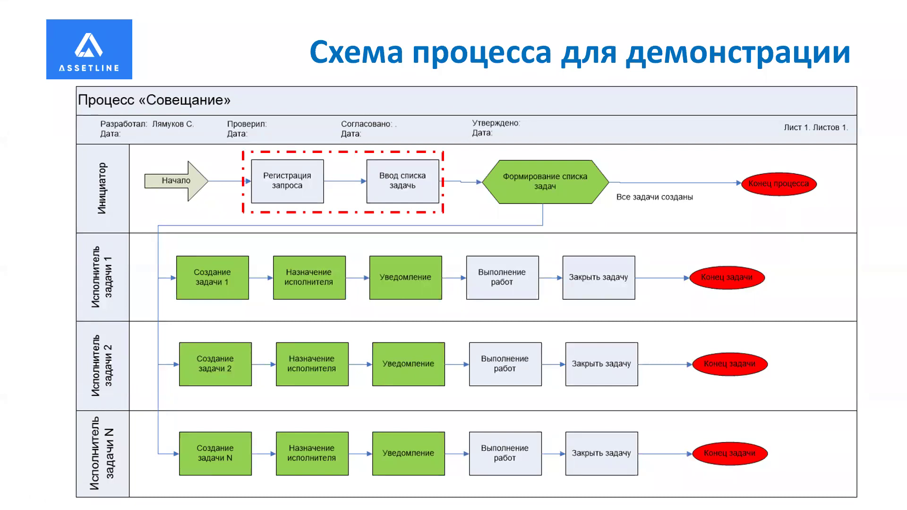
{"action": "key", "text": "Right"}
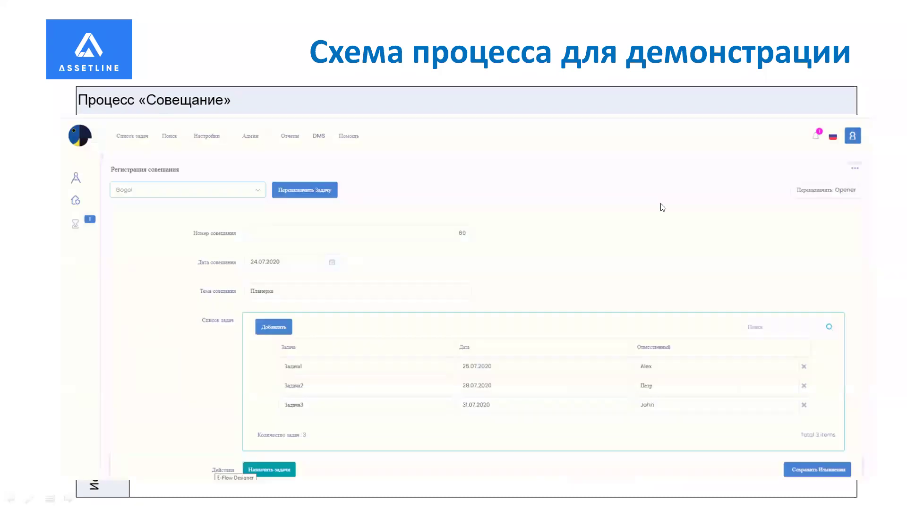
{"action": "left_click", "coordinate": [663, 208]}
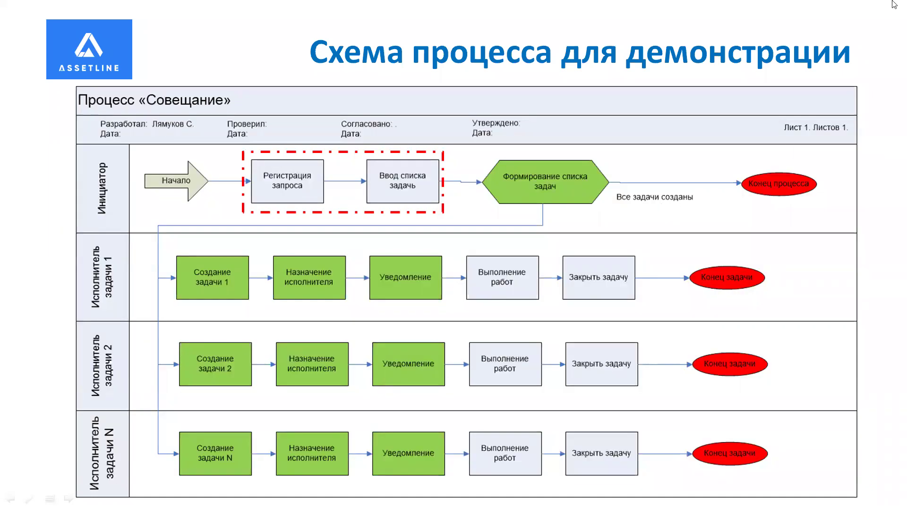
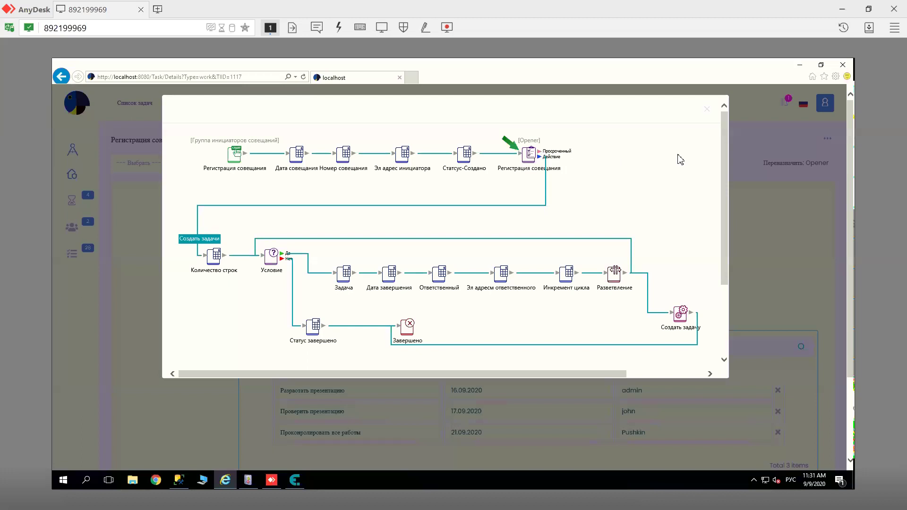
- Close the workflow diagram, reopen it via Показать Ход Работ, and close it again
{"action": "left_click_drag", "start_coordinate": [680, 160], "coordinate": [478, 152]}
{"action": "left_click", "coordinate": [708, 110]}
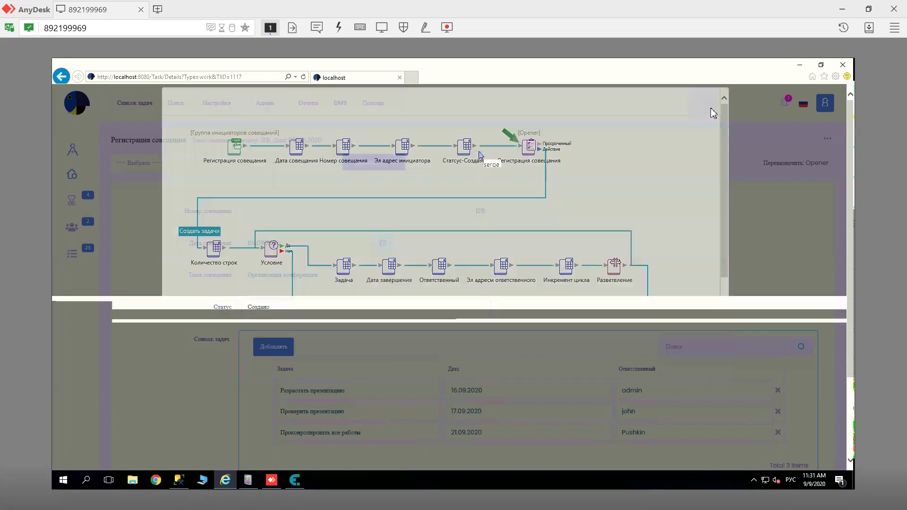
{"action": "scroll", "coordinate": [480, 155], "scroll_direction": "down", "scroll_amount": 3}
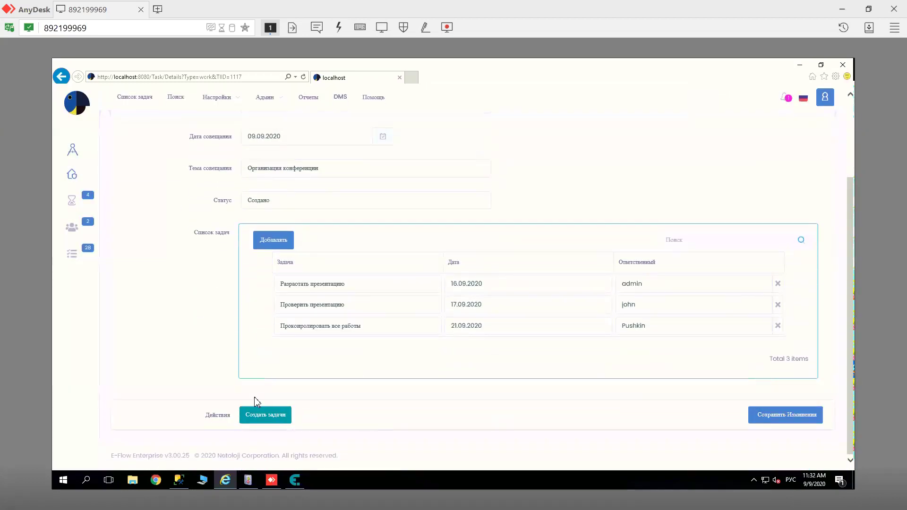
{"action": "scroll", "coordinate": [845, 141], "scroll_direction": "up", "scroll_amount": 3}
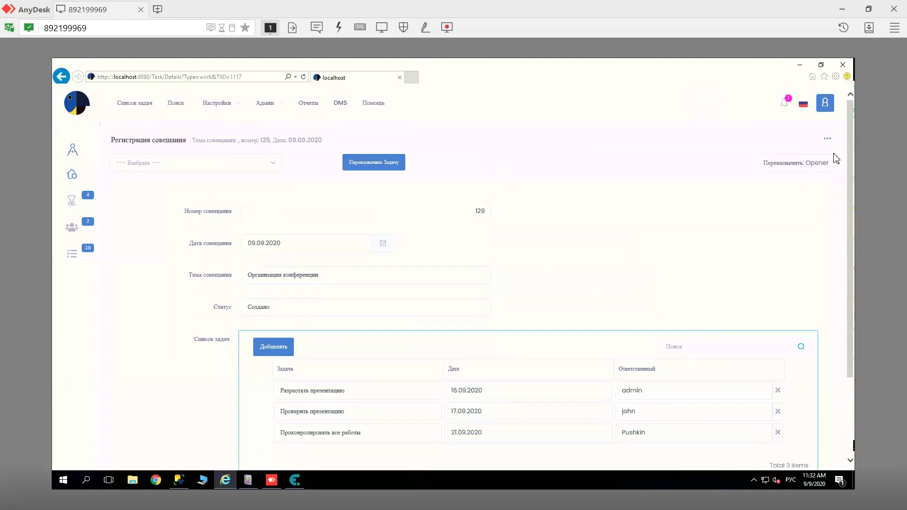
{"action": "left_click", "coordinate": [826, 142]}
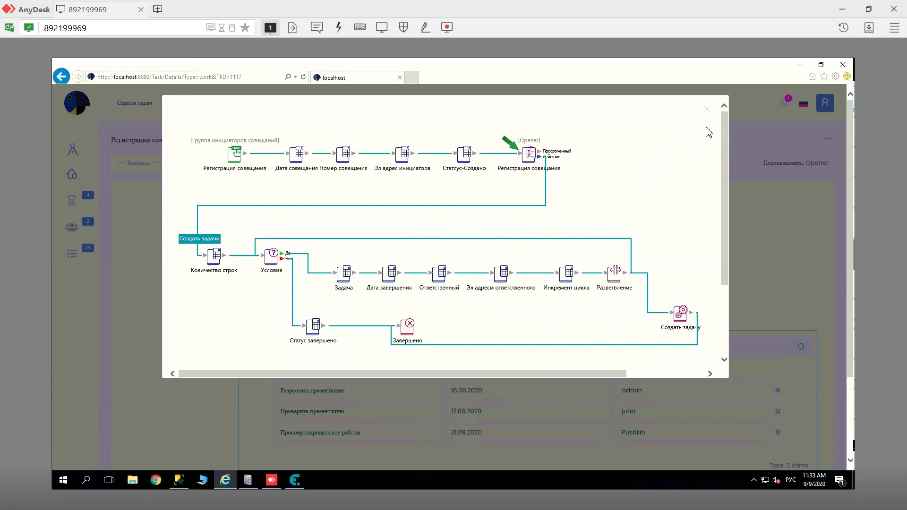
{"action": "left_click", "coordinate": [707, 109]}
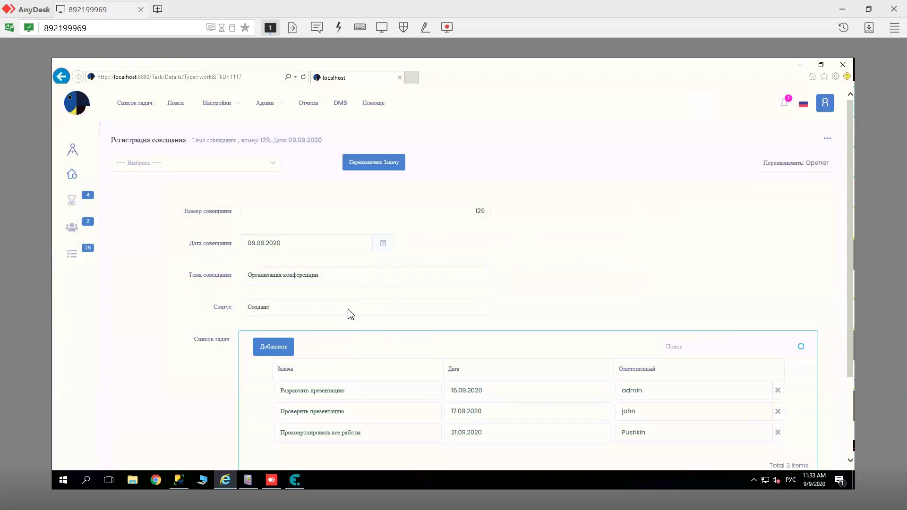
- Generate the meeting's three tasks with Создать задачи so they appear as В работе
{"action": "scroll", "coordinate": [429, 306], "scroll_direction": "down", "scroll_amount": 3}
{"action": "left_click", "coordinate": [271, 416]}
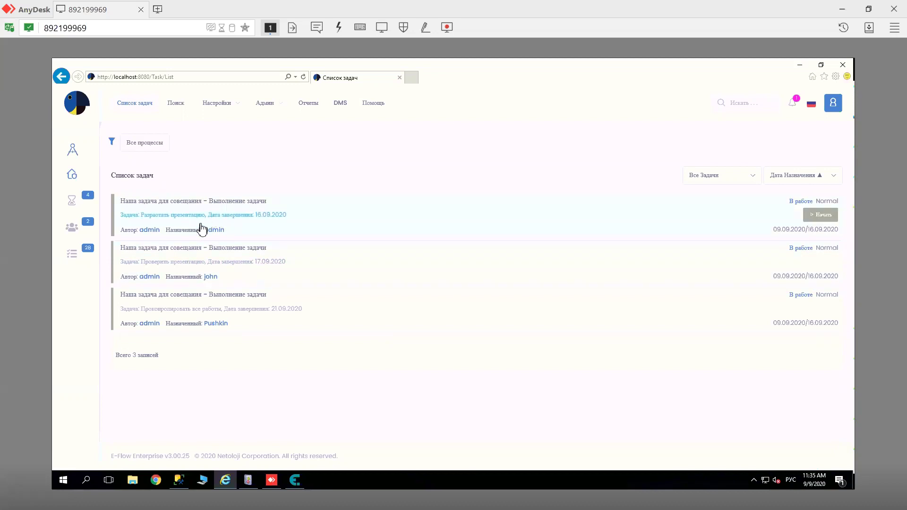
- Start the Разработать презентацию task to open its Выполнение задачи panel
{"action": "left_click", "coordinate": [818, 216]}
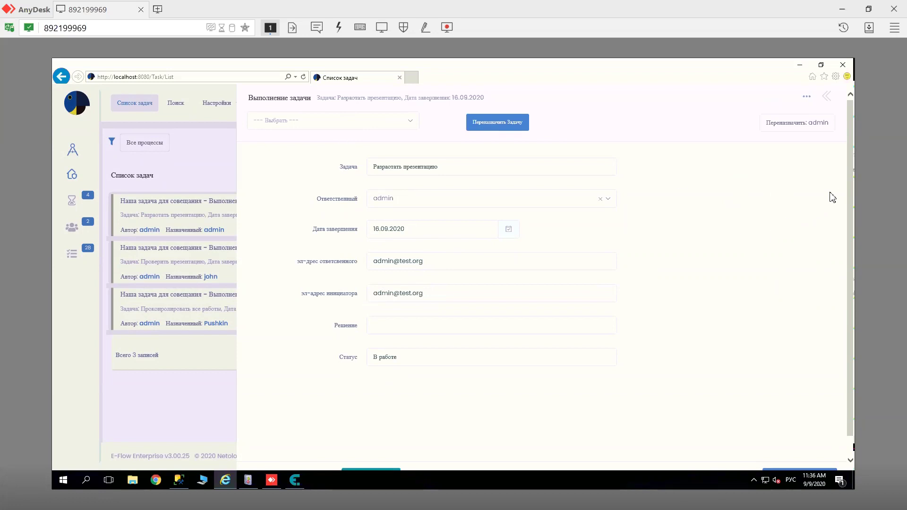
{"action": "left_click", "coordinate": [807, 99]}
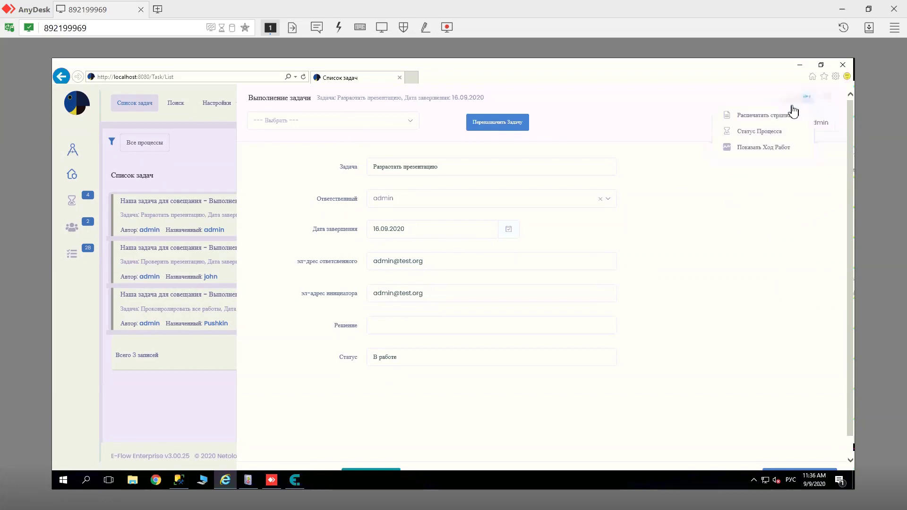
{"action": "left_click", "coordinate": [762, 148]}
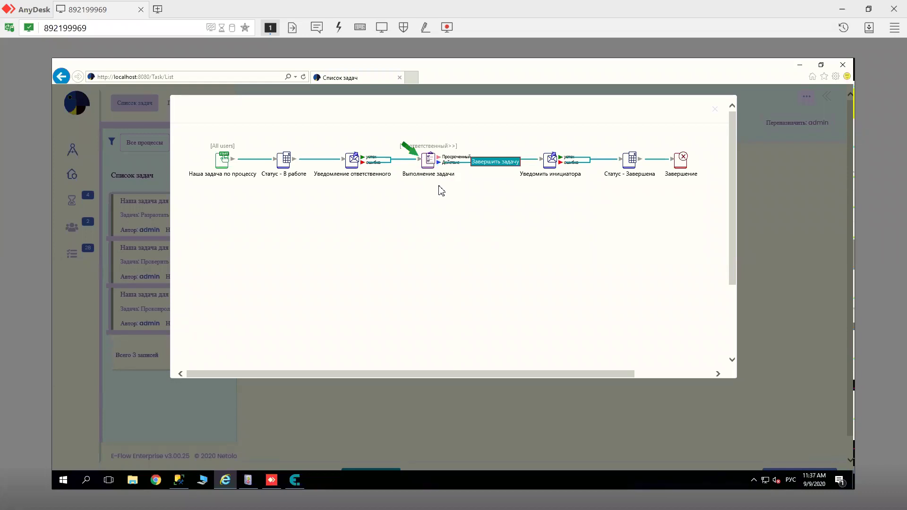
{"action": "left_click", "coordinate": [714, 113]}
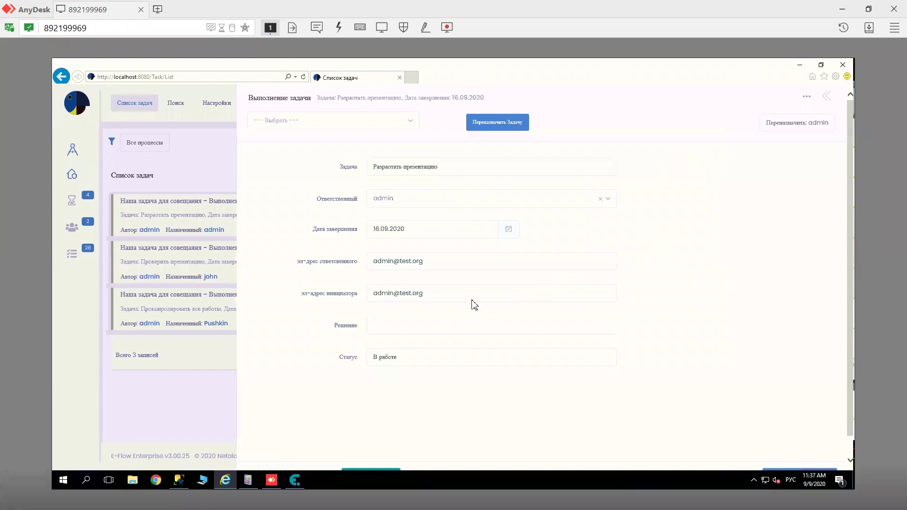
- Enter Создал as the Решение and complete the Разработать презентацию task
{"action": "scroll", "coordinate": [473, 291], "scroll_direction": "down", "scroll_amount": 1}
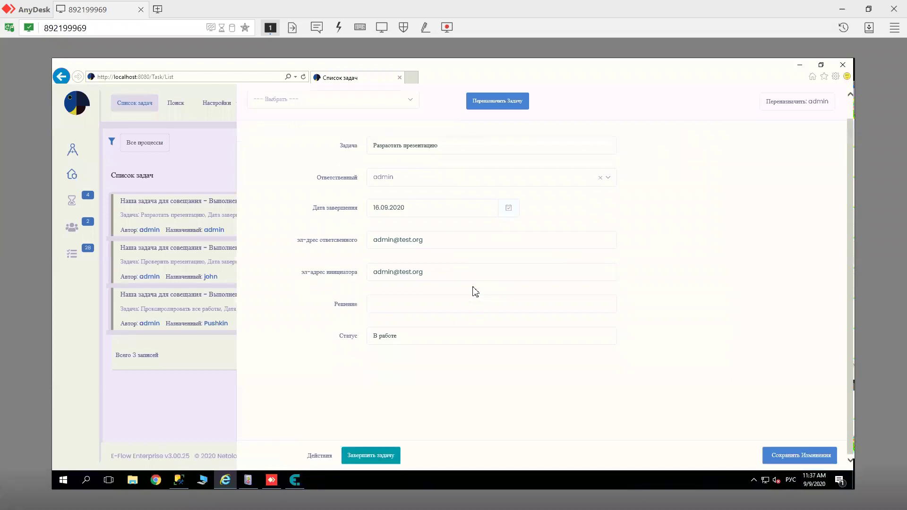
{"action": "left_click", "coordinate": [370, 459]}
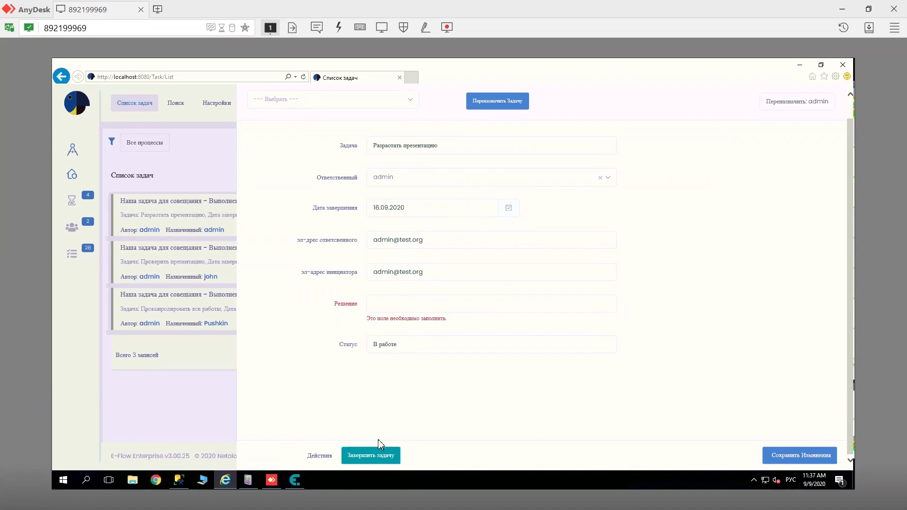
{"action": "left_click", "coordinate": [380, 301]}
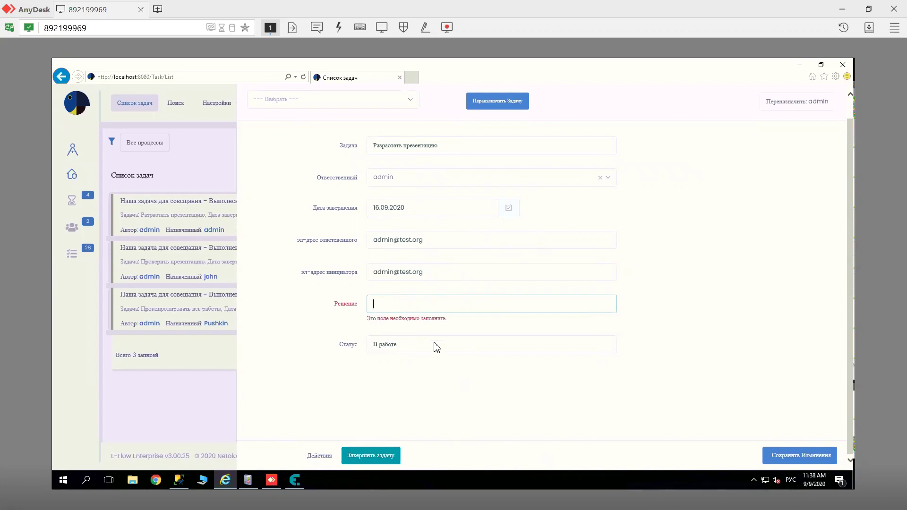
{"action": "type", "text": "Созал"}
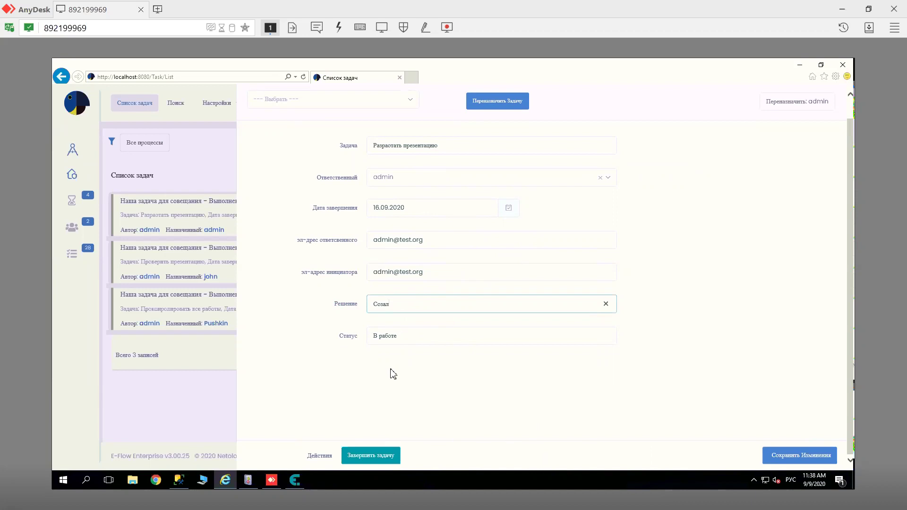
{"action": "left_click", "coordinate": [379, 460]}
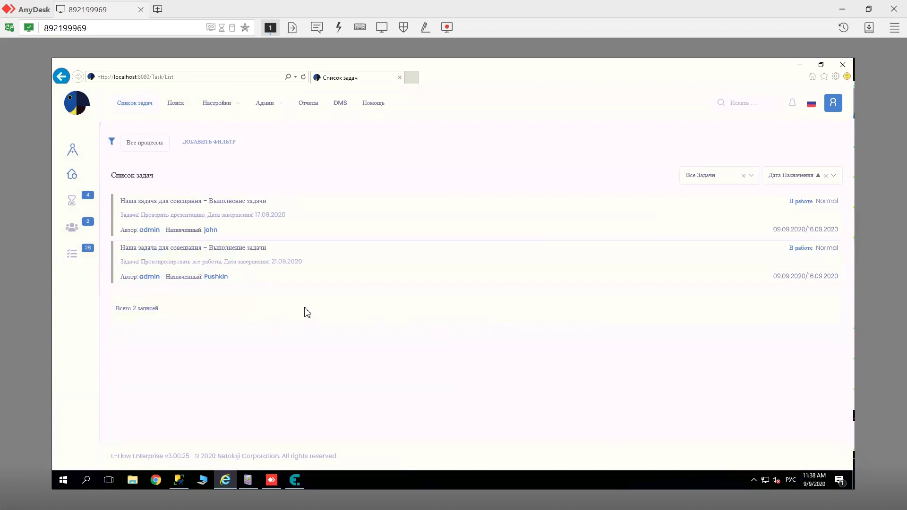
- Open Завершенные мной процессы and expand the latest Наша задача для совещания row
{"action": "left_click", "coordinate": [74, 257]}
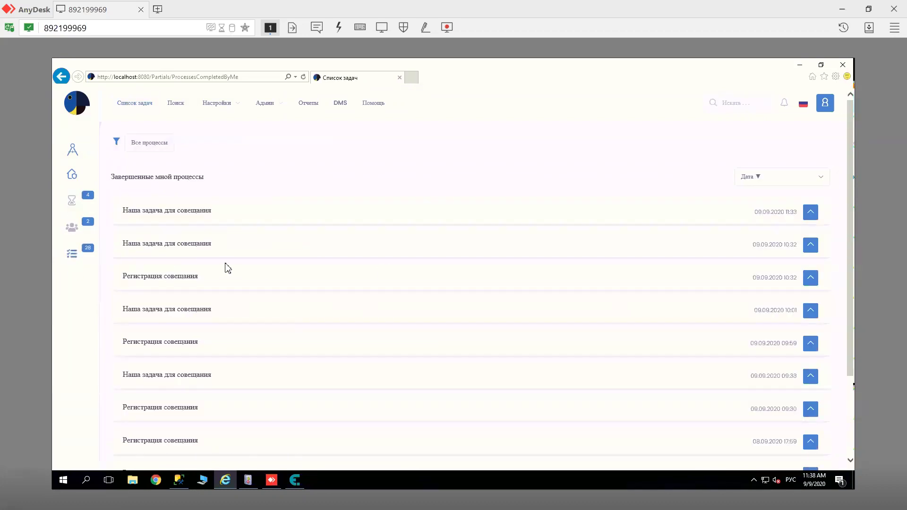
{"action": "left_click", "coordinate": [157, 141]}
{"action": "left_click", "coordinate": [811, 213]}
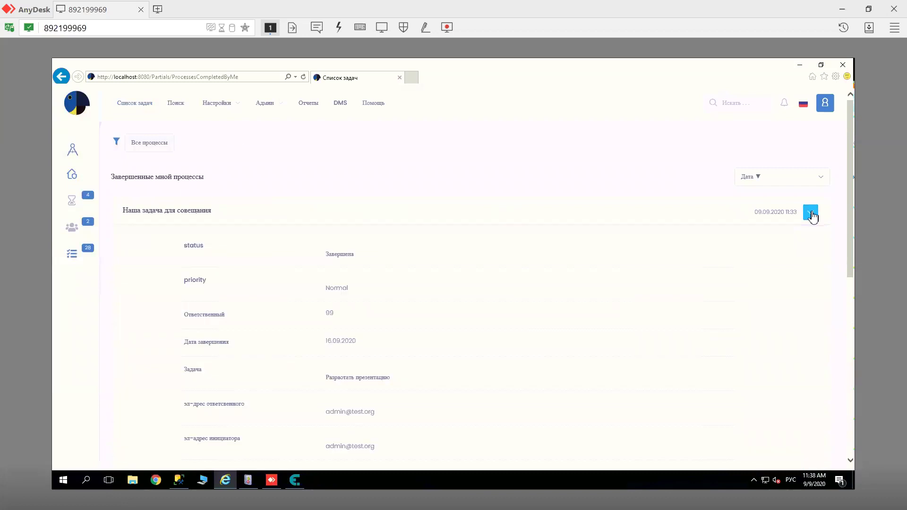
{"action": "scroll", "coordinate": [451, 329], "scroll_direction": "down", "scroll_amount": 2}
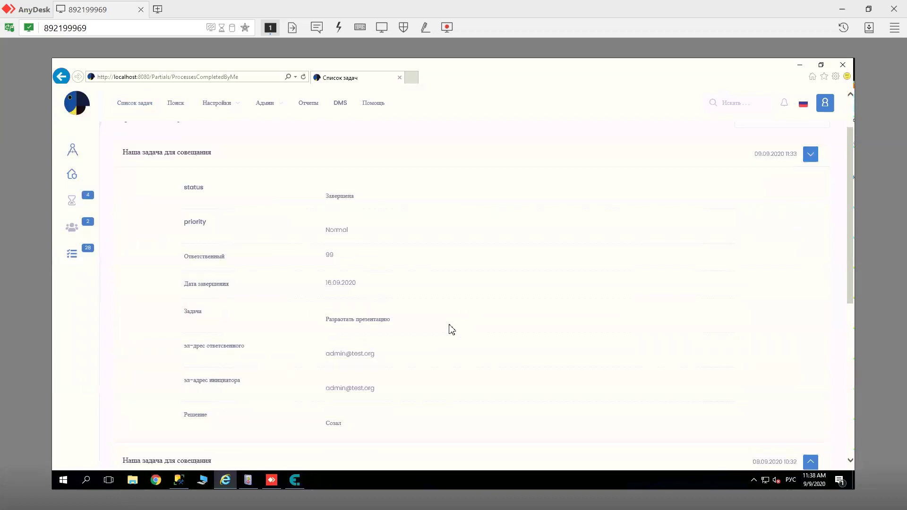
{"action": "scroll", "coordinate": [451, 329], "scroll_direction": "up", "scroll_amount": 1}
{"action": "scroll", "coordinate": [451, 329], "scroll_direction": "up", "scroll_amount": 1}
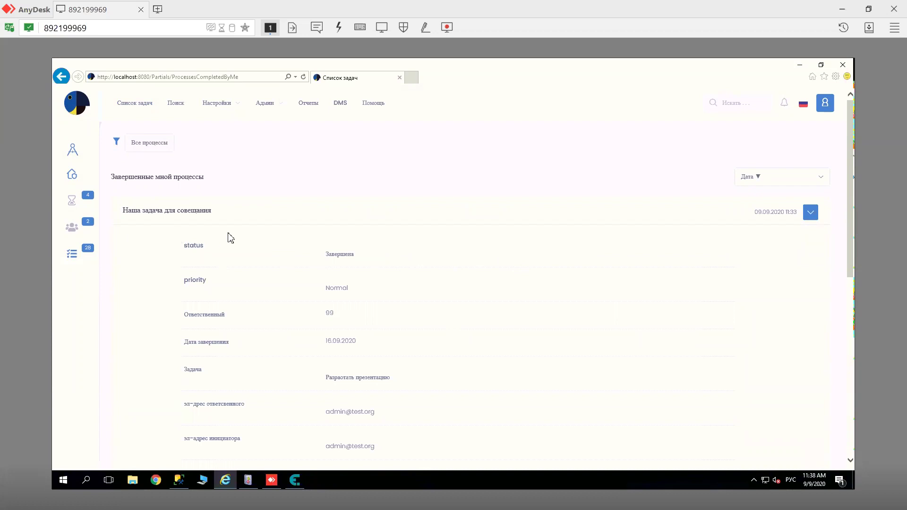
{"action": "left_click", "coordinate": [270, 106]}
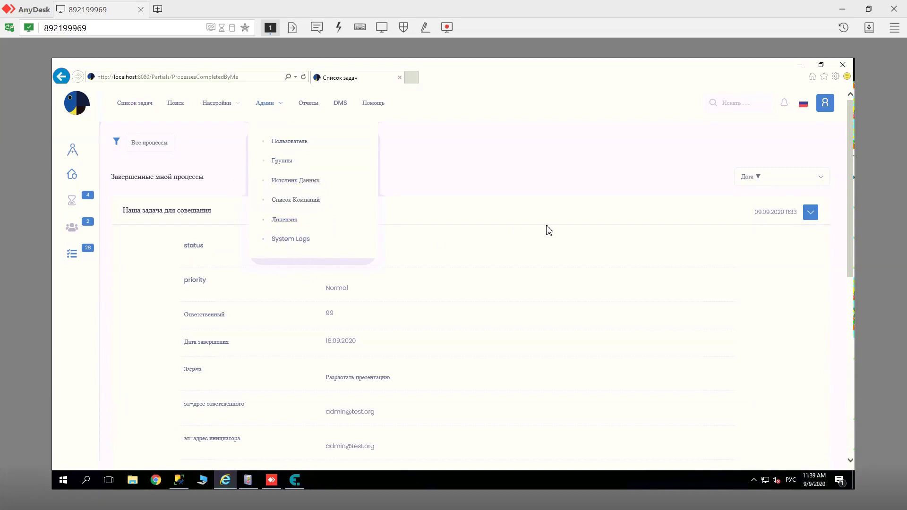
- Log out of the web portal
{"action": "left_click", "coordinate": [507, 276]}
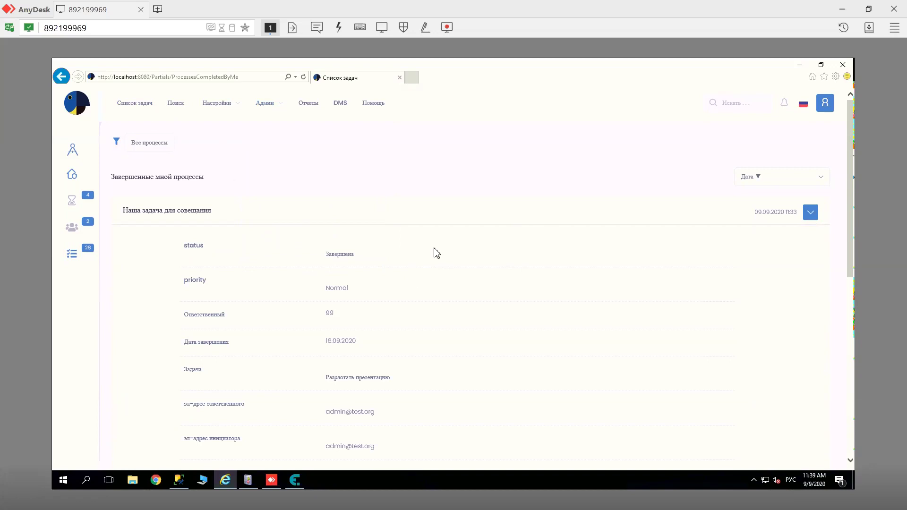
{"action": "left_click", "coordinate": [826, 106]}
{"action": "left_click", "coordinate": [680, 213]}
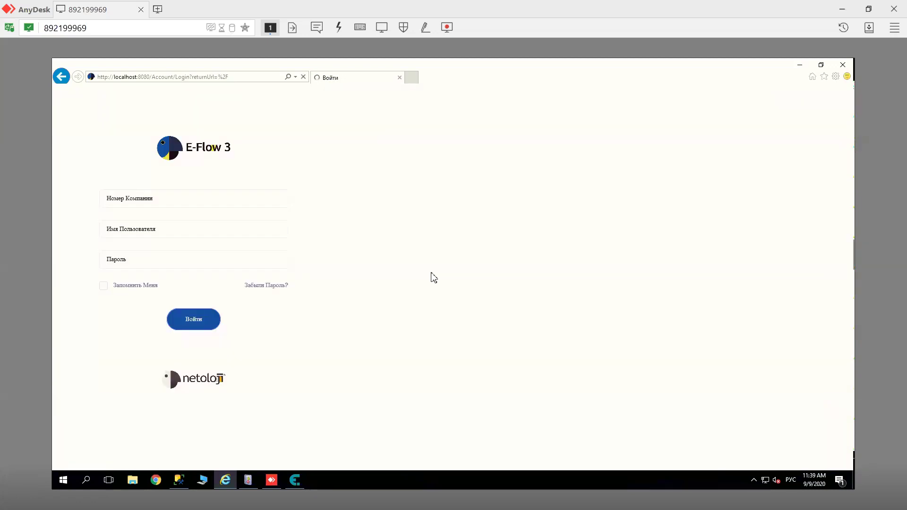
- Sign in with company 0 and the assignee's username and password in the English layout
{"action": "left_click", "coordinate": [221, 203]}
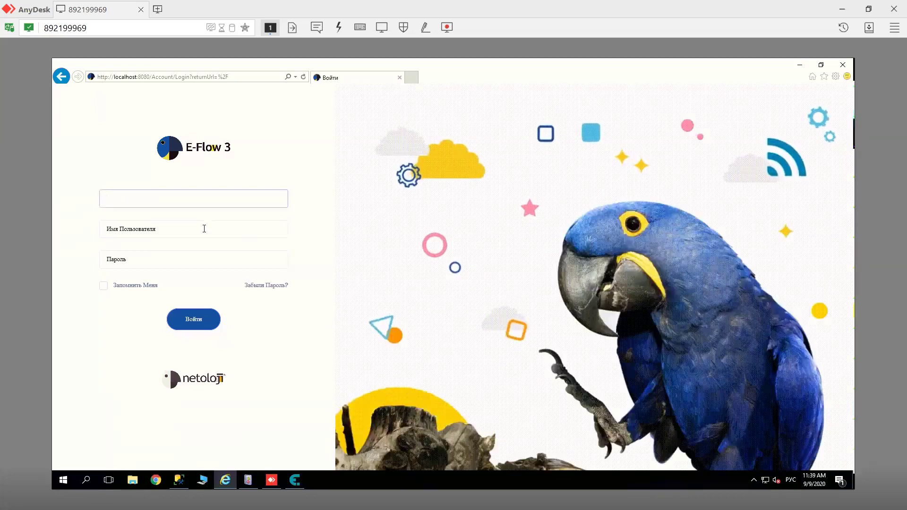
{"action": "type", "text": "0"}
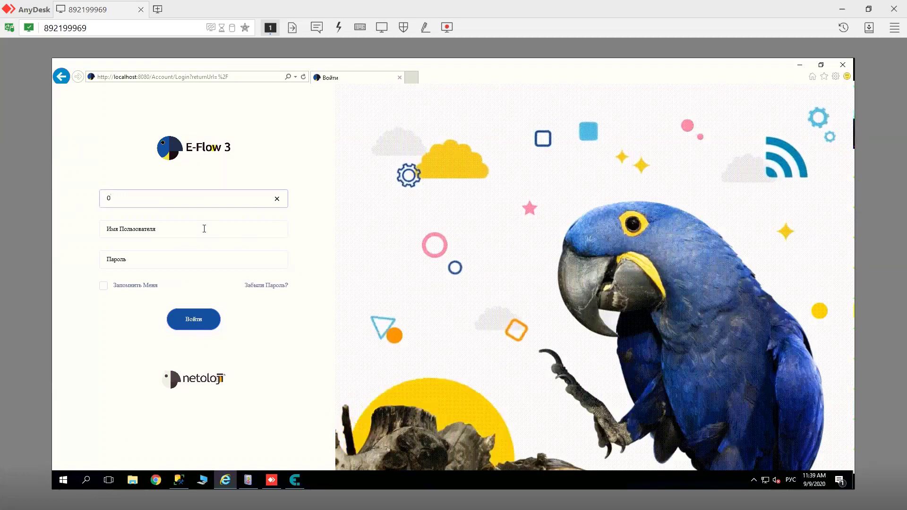
{"action": "left_click", "coordinate": [204, 228]}
{"action": "type", "text": "ош"}
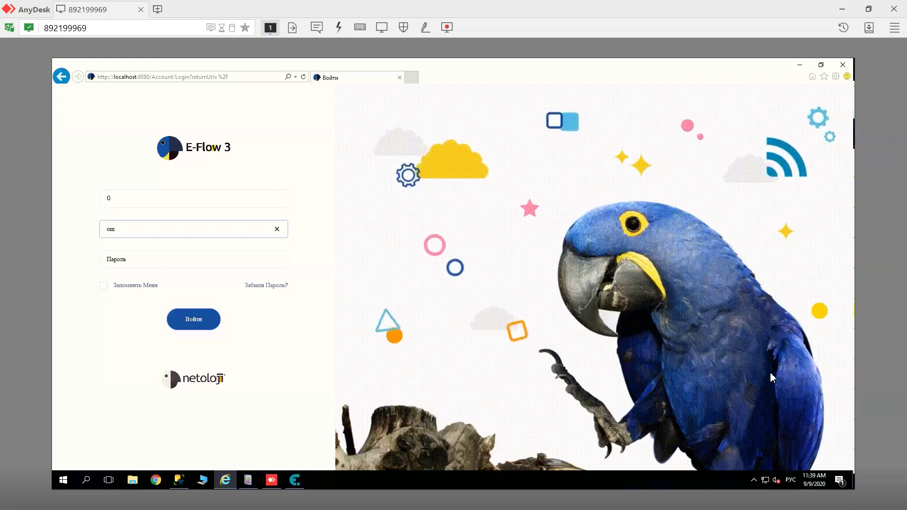
{"action": "key", "text": "BackSpace"}
{"action": "key", "text": "BackSpace"}
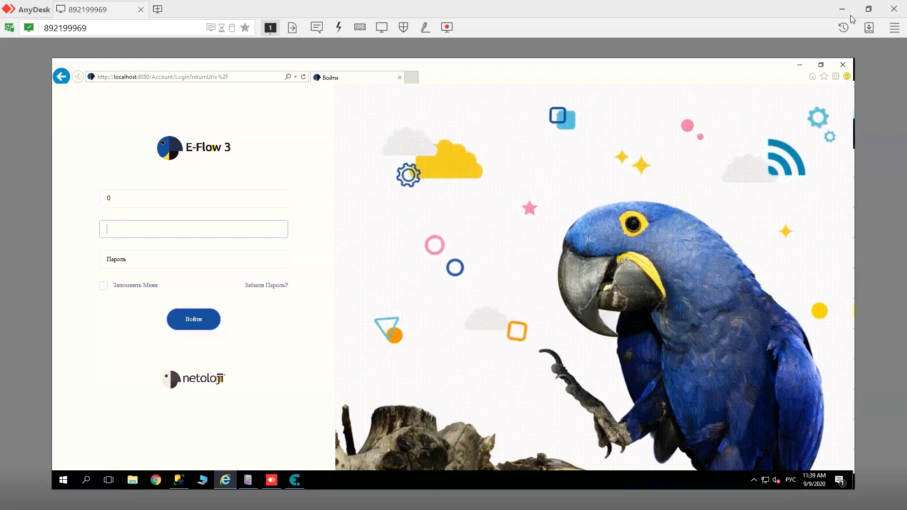
{"action": "key", "text": "super+space"}
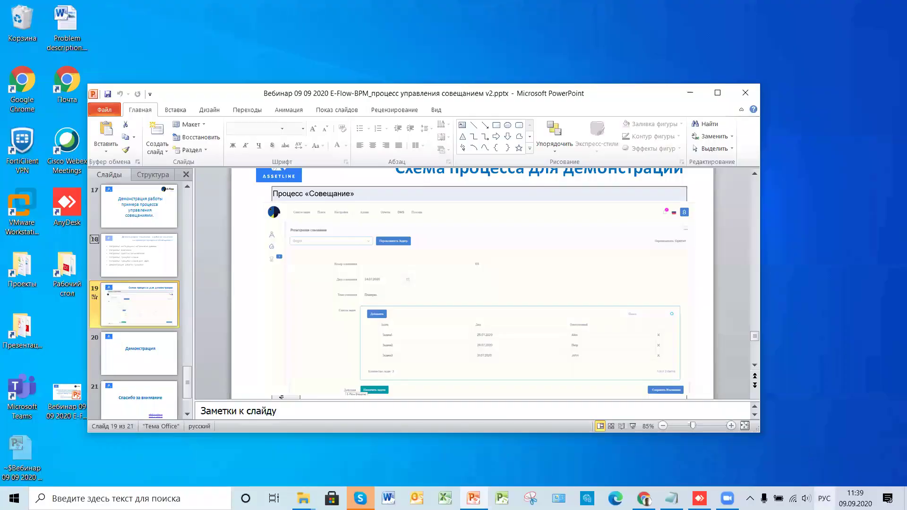
{"action": "key", "text": "alt+shift"}
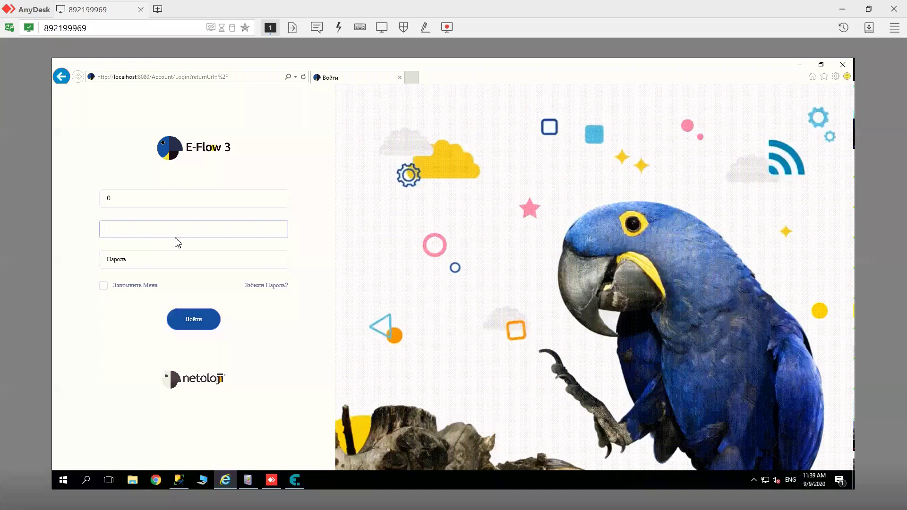
{"action": "type", "text": "jo"}
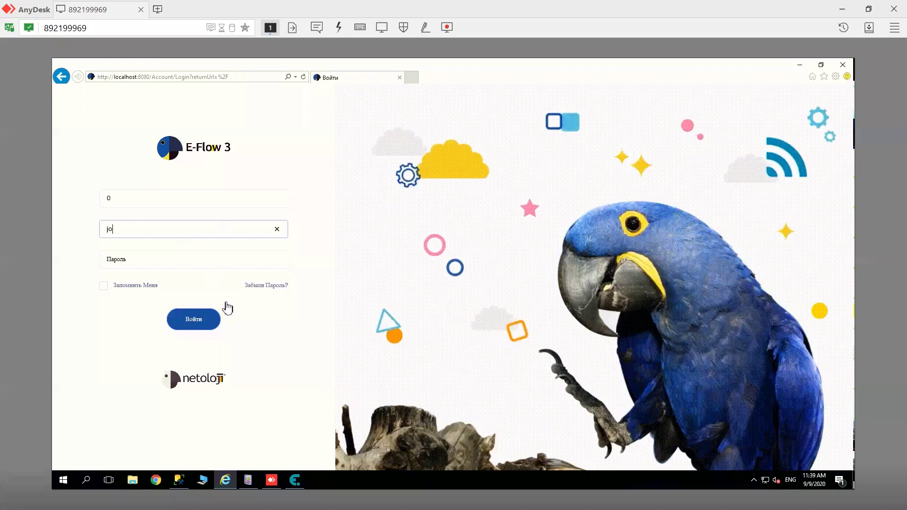
{"action": "type", "text": "hn"}
{"action": "key", "text": "Tab"}
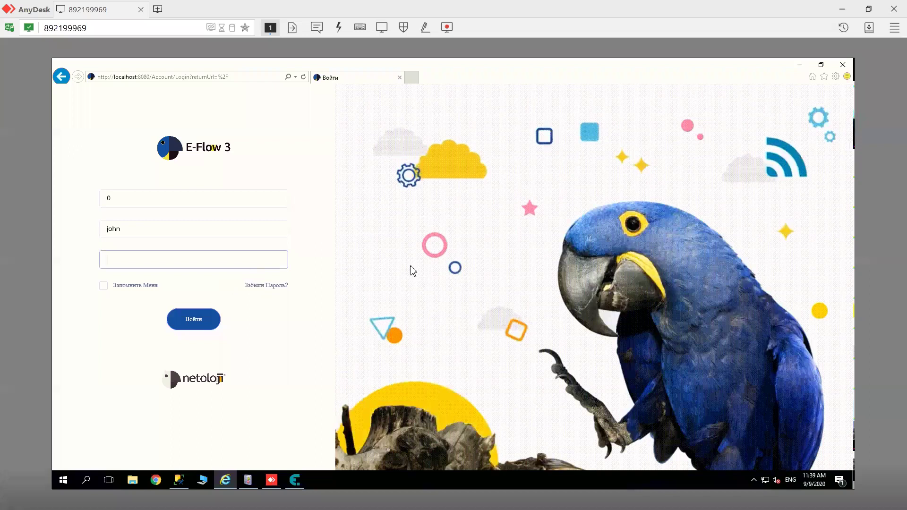
{"action": "key", "text": "Return"}
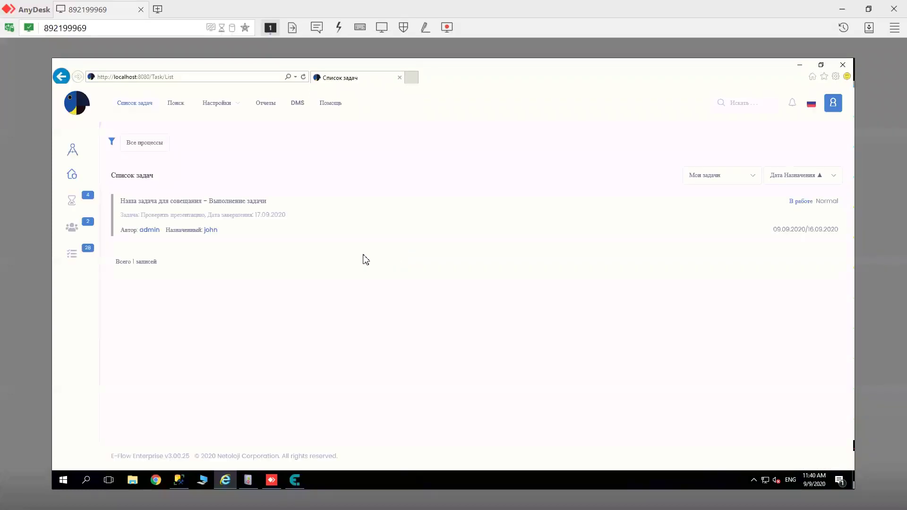
{"action": "mouse_move", "coordinate": [219, 219]}
{"action": "left_click", "coordinate": [237, 111]}
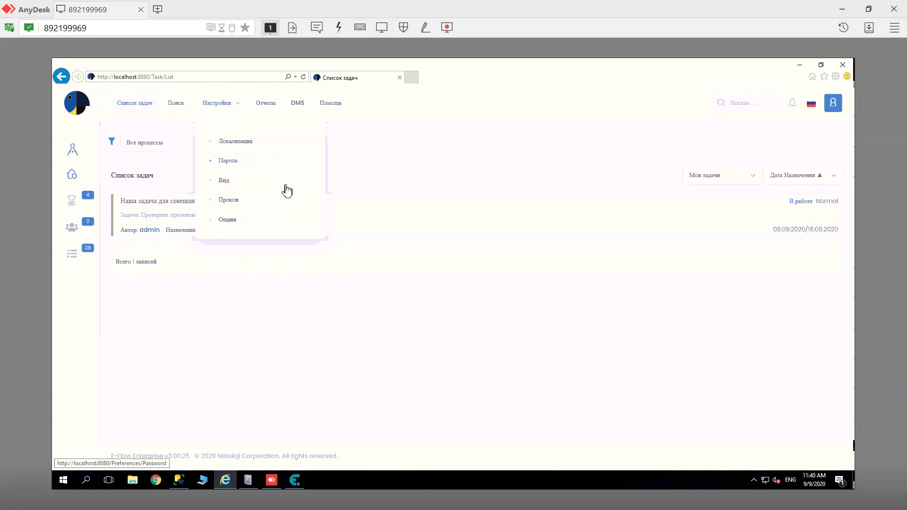
{"action": "left_click", "coordinate": [398, 296]}
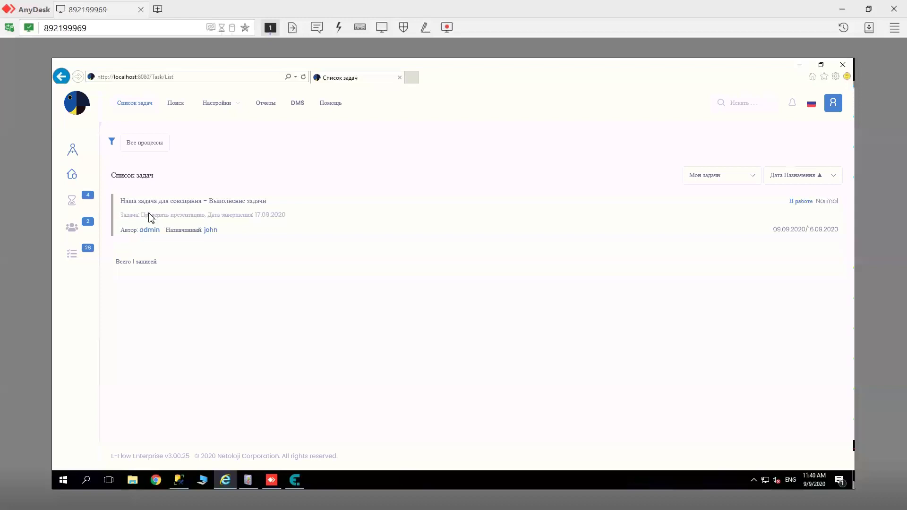
{"action": "left_click", "coordinate": [151, 217]}
{"action": "left_click", "coordinate": [151, 218]}
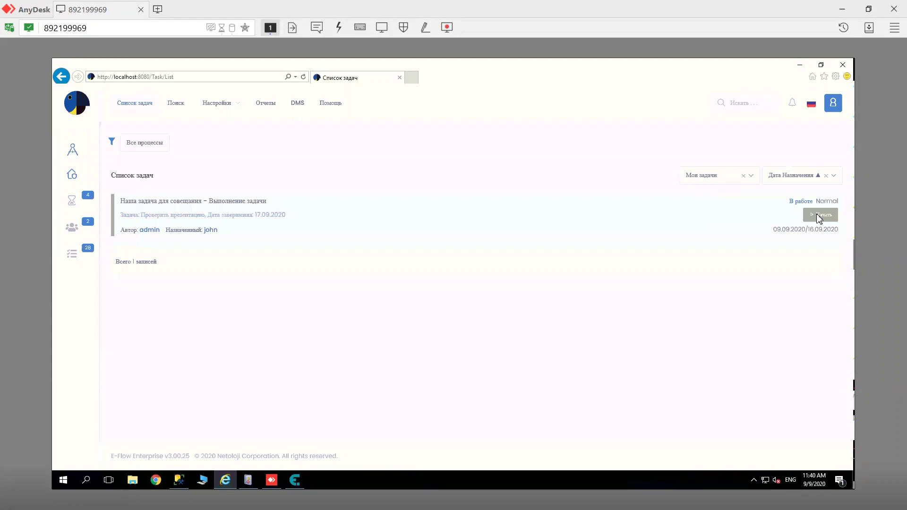
- Open the task's execution form and view its Статус Процесса, expanding Вид В Графиках
{"action": "left_click", "coordinate": [819, 216]}
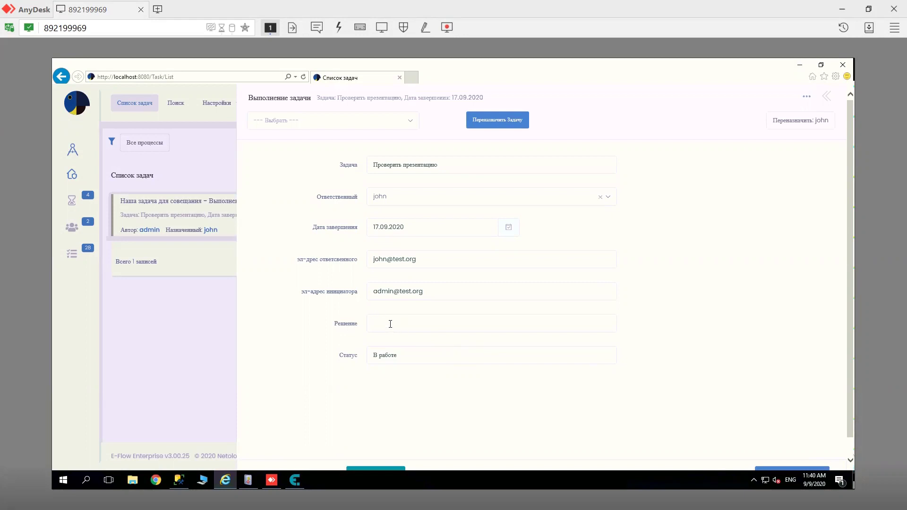
{"action": "left_click", "coordinate": [373, 170]}
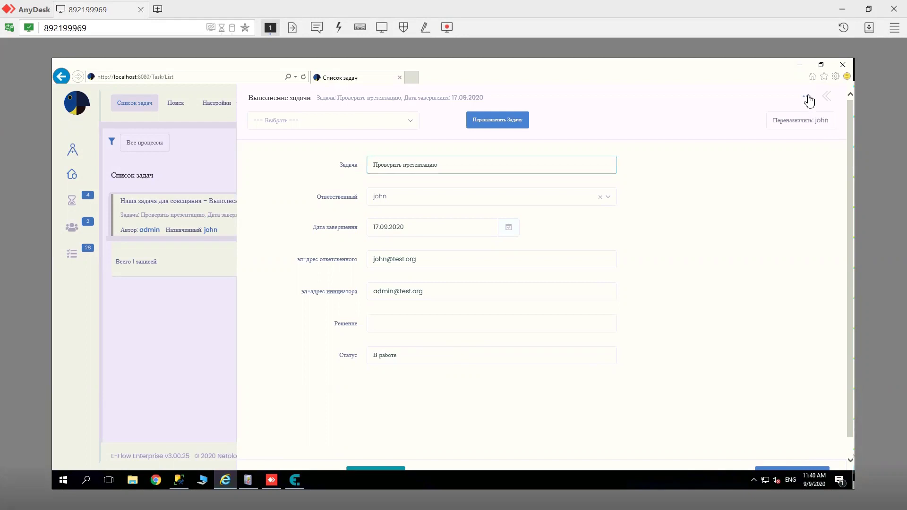
{"action": "left_click", "coordinate": [760, 135]}
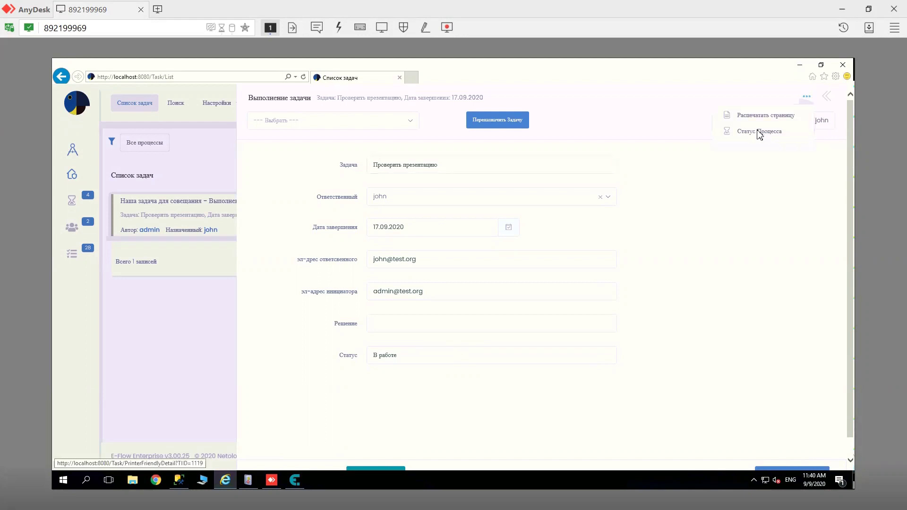
{"action": "left_click", "coordinate": [759, 135]}
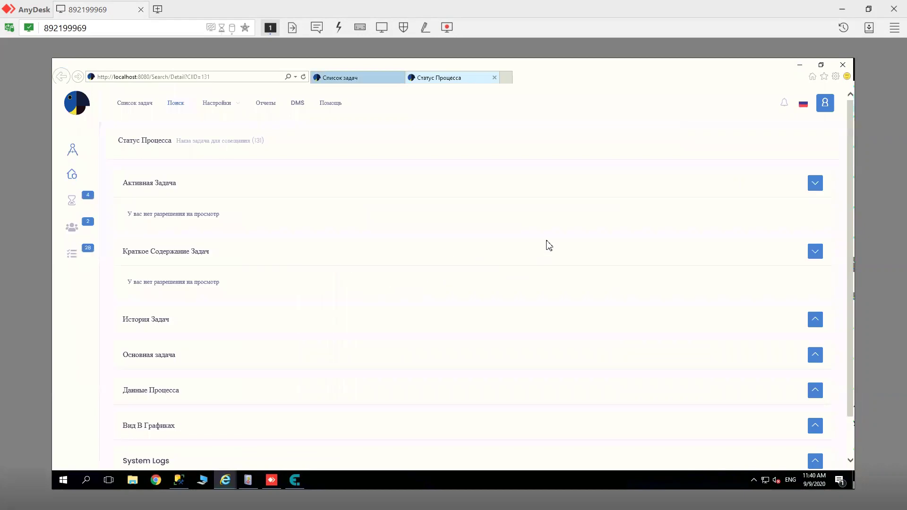
{"action": "scroll", "coordinate": [549, 245], "scroll_direction": "down", "scroll_amount": 1}
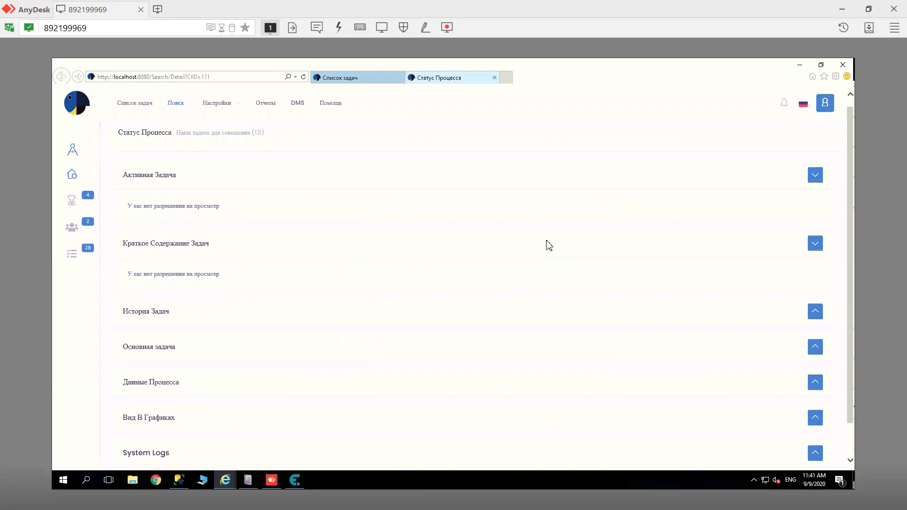
{"action": "scroll", "coordinate": [548, 245], "scroll_direction": "up", "scroll_amount": 1}
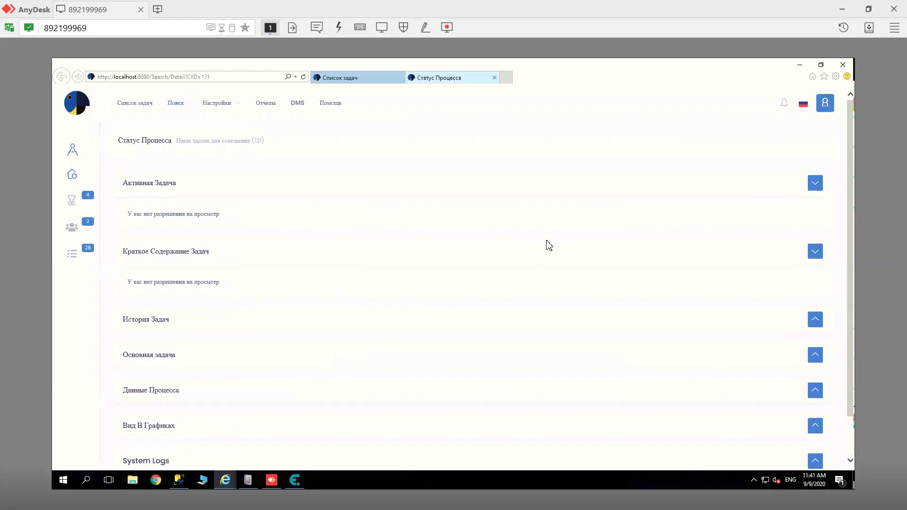
{"action": "scroll", "coordinate": [549, 246], "scroll_direction": "down", "scroll_amount": 1}
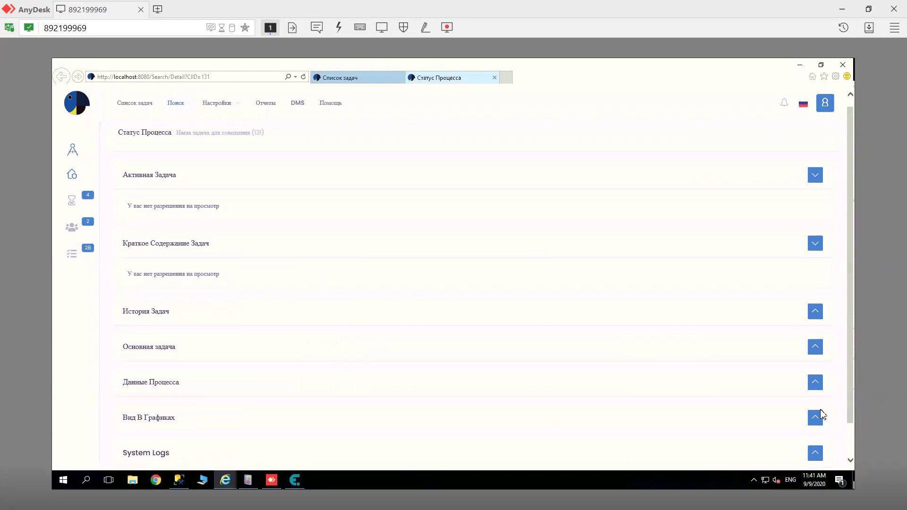
{"action": "left_click", "coordinate": [815, 420]}
{"action": "scroll", "coordinate": [501, 403], "scroll_direction": "down", "scroll_amount": 1}
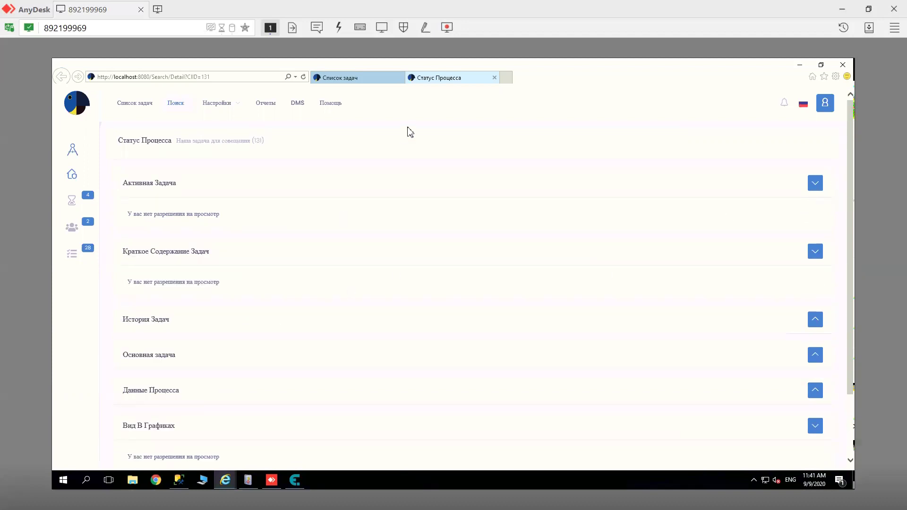
- Close the Статус Процесса tab and return to the task form
{"action": "left_click", "coordinate": [495, 78]}
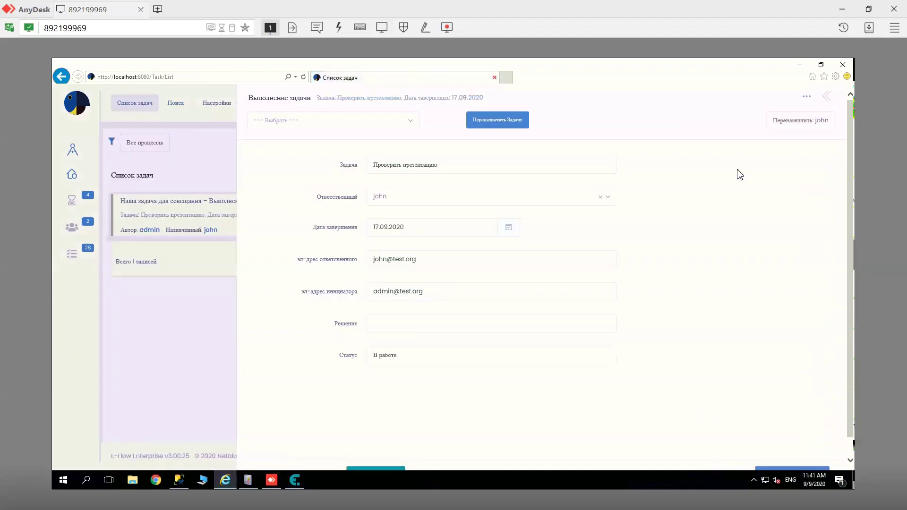
{"action": "left_click", "coordinate": [807, 100]}
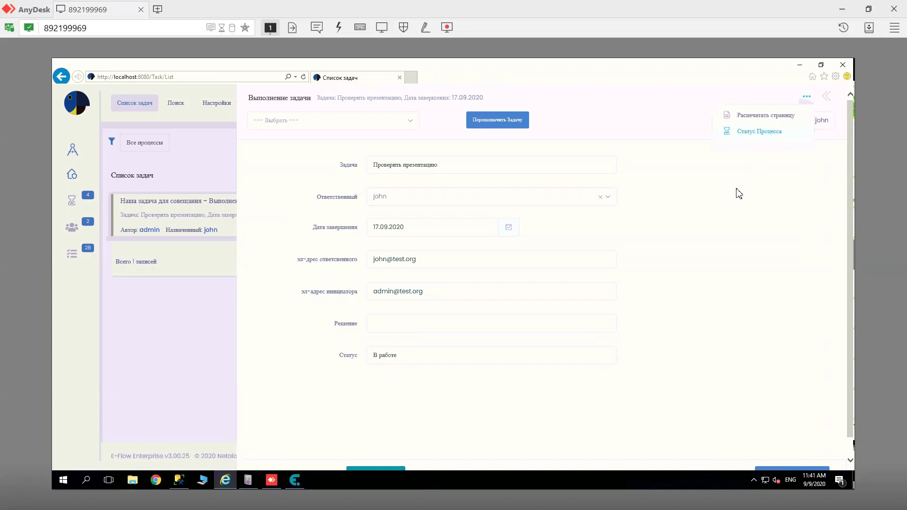
{"action": "left_click", "coordinate": [659, 274]}
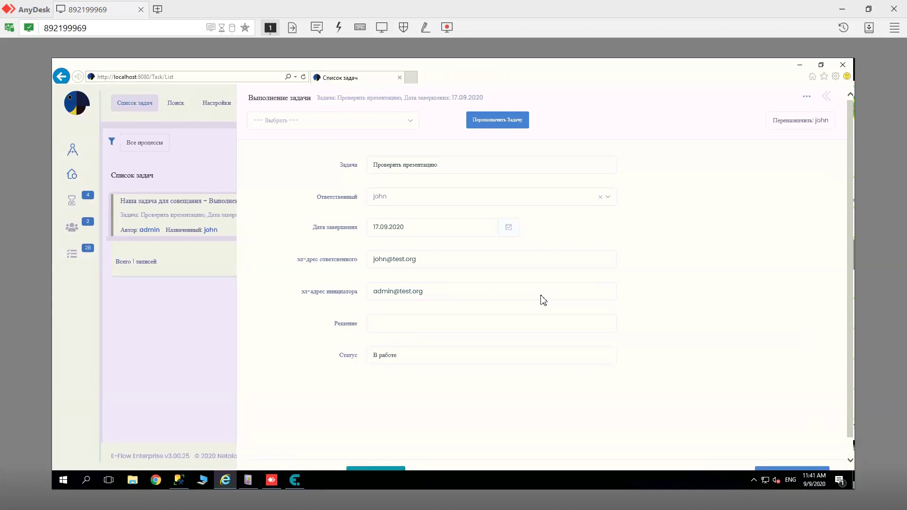
- Enter Проверил as the Решение and complete the Проверить презентацию task
{"action": "left_click", "coordinate": [400, 323]}
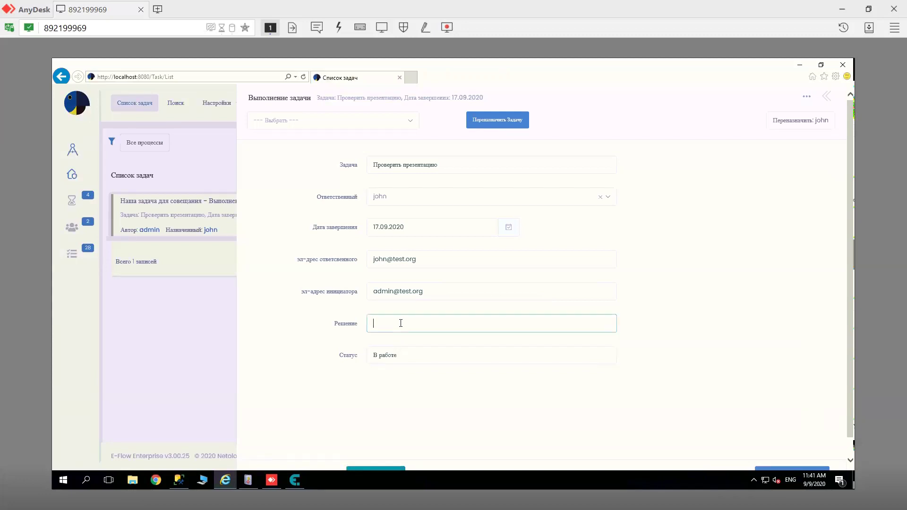
{"action": "type", "text": "Ds"}
{"action": "key", "text": "BackSpace"}
{"action": "key", "text": "BackSpace"}
{"action": "key", "text": "alt+shift"}
{"action": "type", "text": "Проверя"}
{"action": "scroll", "coordinate": [425, 331], "scroll_direction": "down", "scroll_amount": 1}
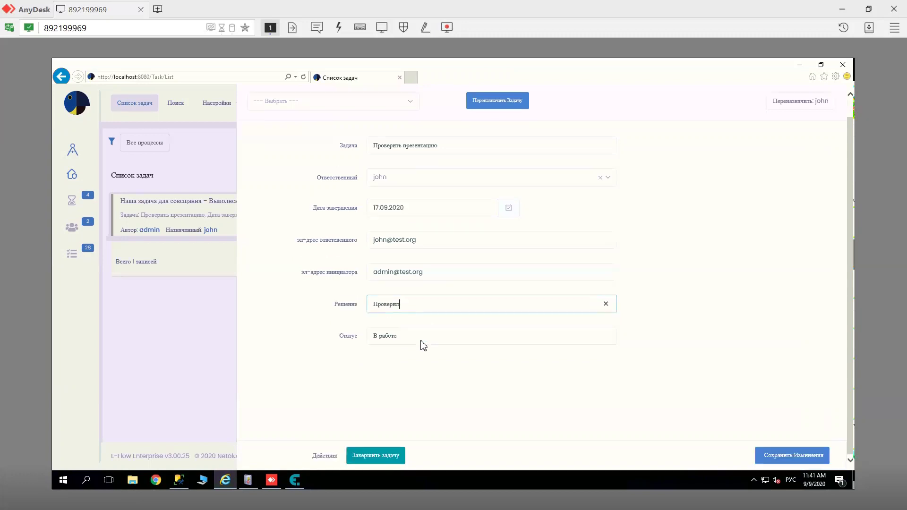
{"action": "left_click", "coordinate": [372, 458]}
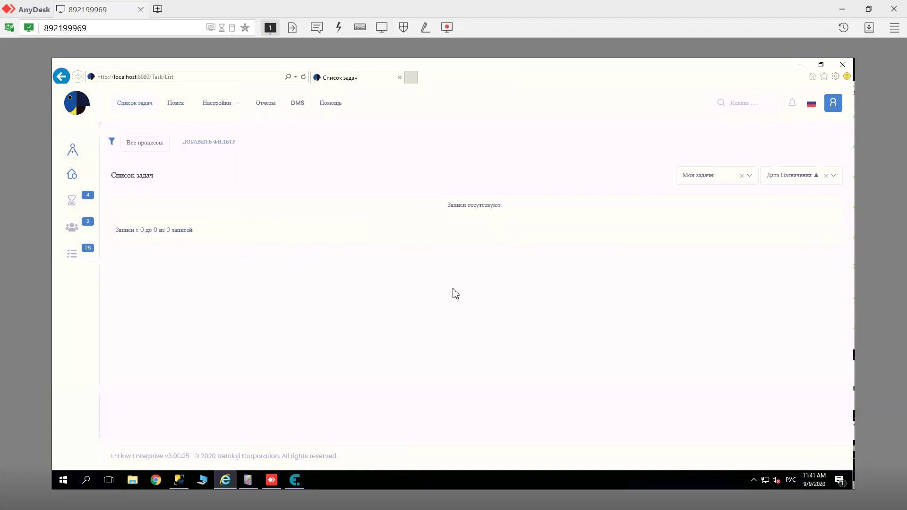
{"action": "left_click", "coordinate": [833, 103]}
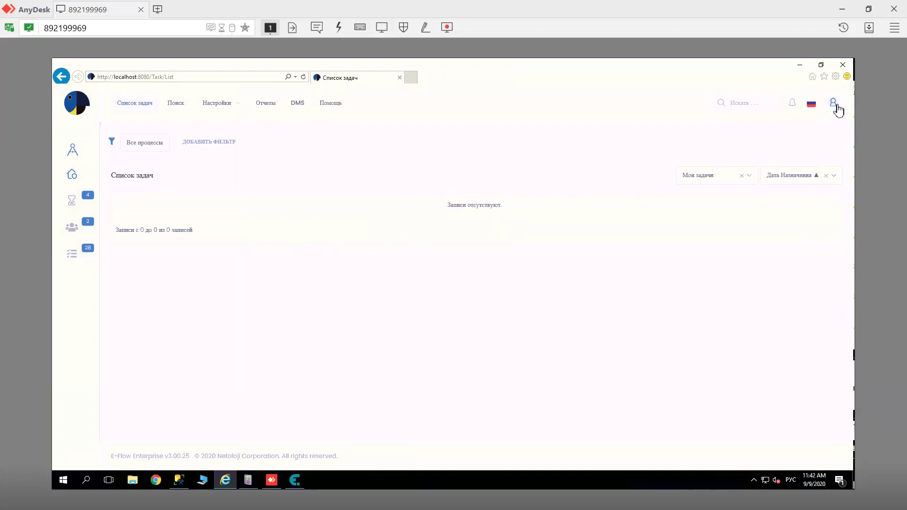
{"action": "left_click", "coordinate": [698, 184]}
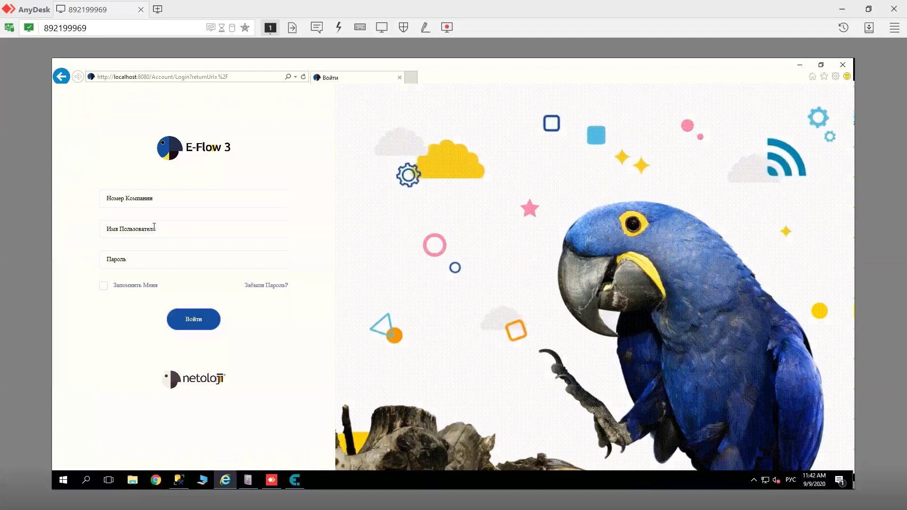
{"action": "left_click", "coordinate": [154, 227]}
{"action": "key", "text": "alt+shift"}
{"action": "type", "text": "pushkin"}
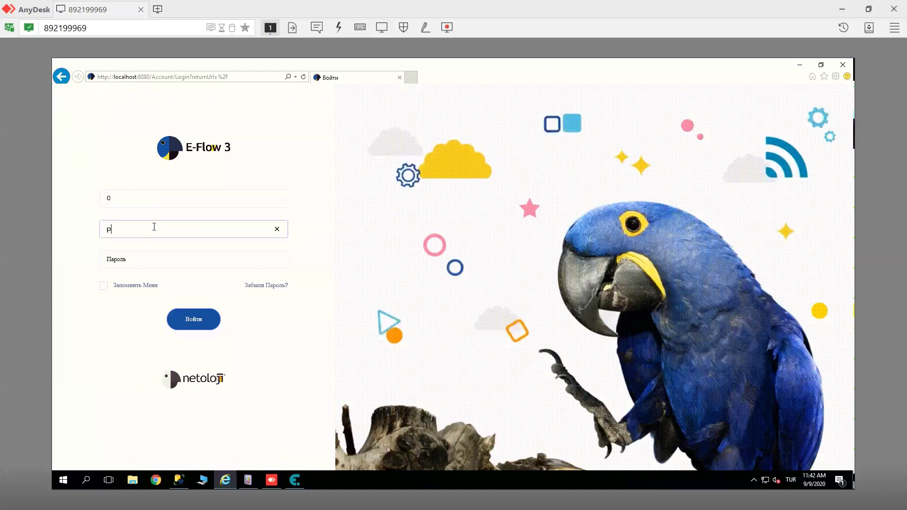
{"action": "left_click", "coordinate": [192, 325]}
{"action": "key", "text": "Return"}
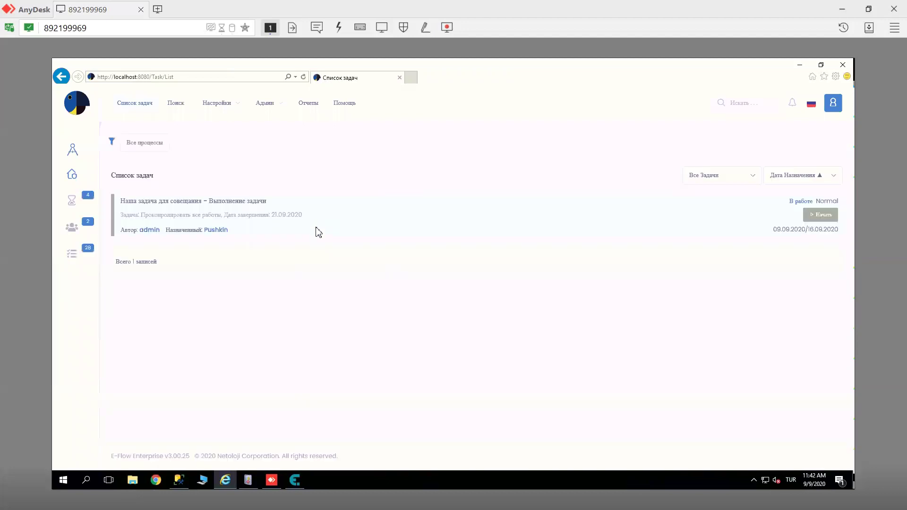
{"action": "left_click", "coordinate": [285, 108]}
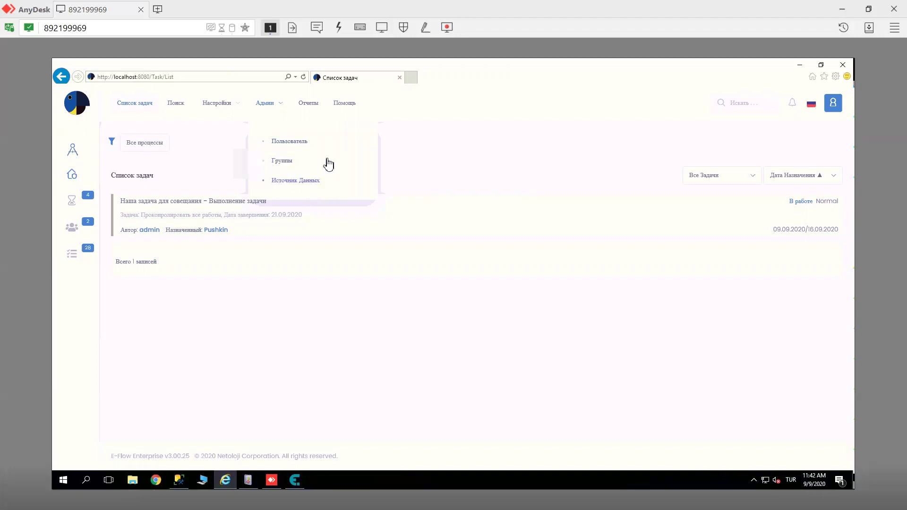
{"action": "left_click", "coordinate": [354, 286]}
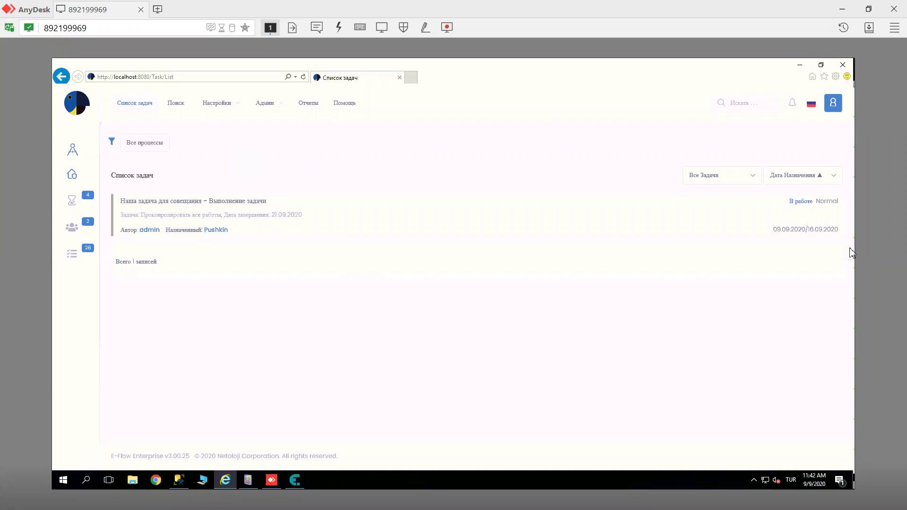
{"action": "mouse_move", "coordinate": [825, 221]}
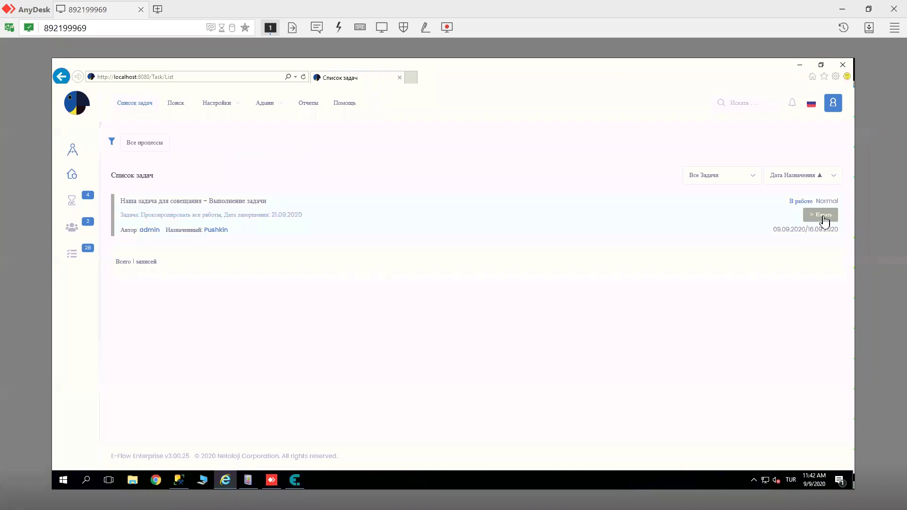
- Start the meeting task and briefly view its Показать Ход Работ diagram
{"action": "left_click", "coordinate": [822, 216]}
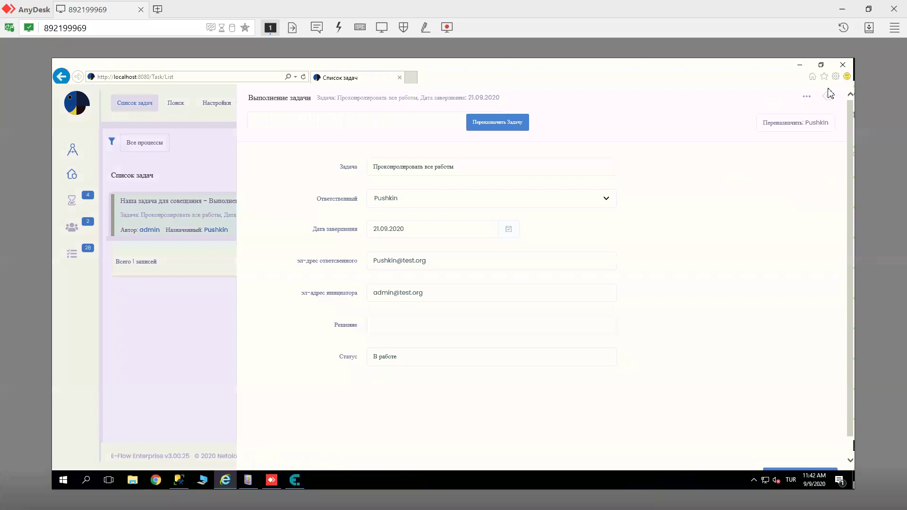
{"action": "left_click", "coordinate": [808, 97]}
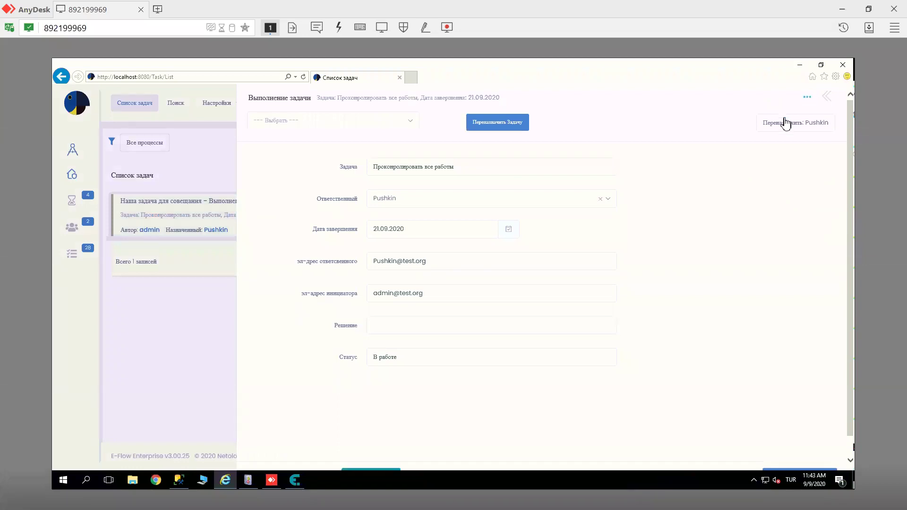
{"action": "left_click", "coordinate": [764, 148]}
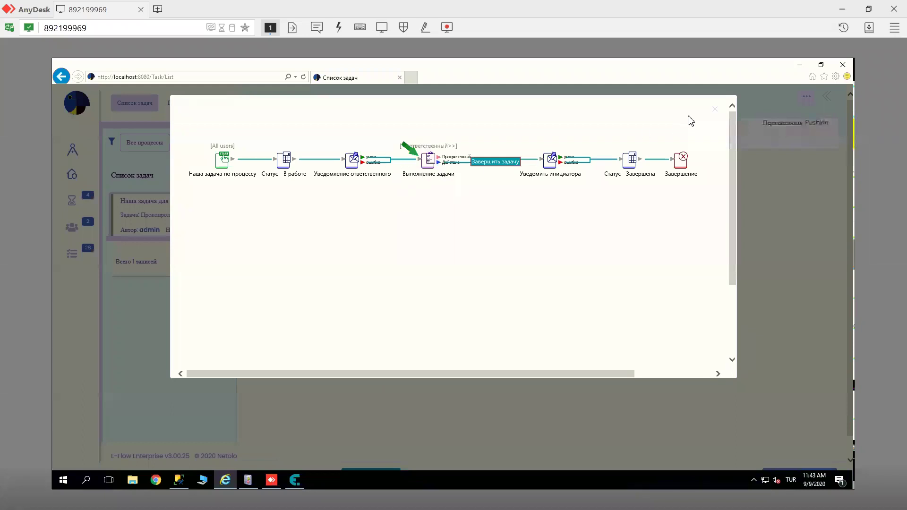
{"action": "left_click", "coordinate": [716, 109]}
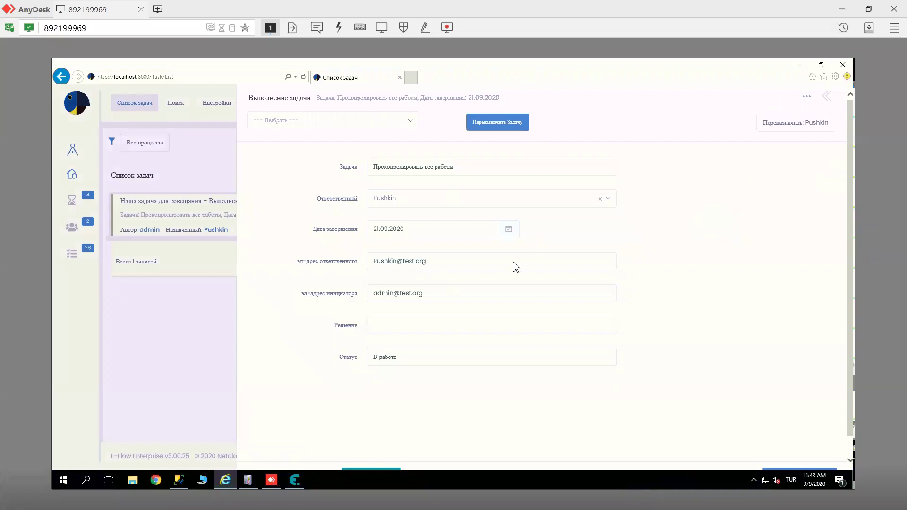
- Enter Проверил as the Решение in Russian layout and complete the task
{"action": "scroll", "coordinate": [515, 267], "scroll_direction": "down", "scroll_amount": 1}
{"action": "left_click", "coordinate": [412, 303]}
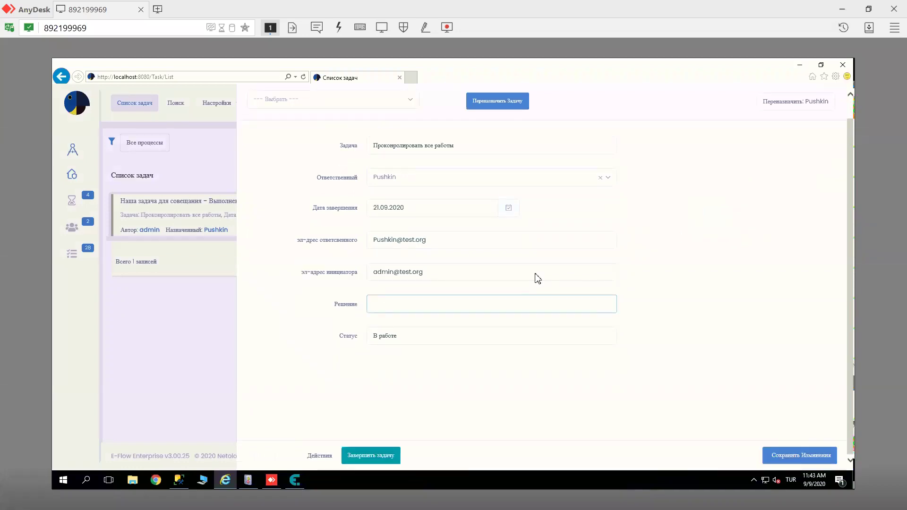
{"action": "type", "text": "Ghjdthb"}
{"action": "key", "text": "BackSpace"}
{"action": "key", "text": "BackSpace"}
{"action": "key", "text": "BackSpace"}
{"action": "key", "text": "BackSpace"}
{"action": "key", "text": "BackSpace"}
{"action": "key", "text": "BackSpace"}
{"action": "key", "text": "BackSpace"}
{"action": "key", "text": "alt+shift"}
{"action": "type", "text": "Проверил"}
{"action": "left_click", "coordinate": [384, 459]}
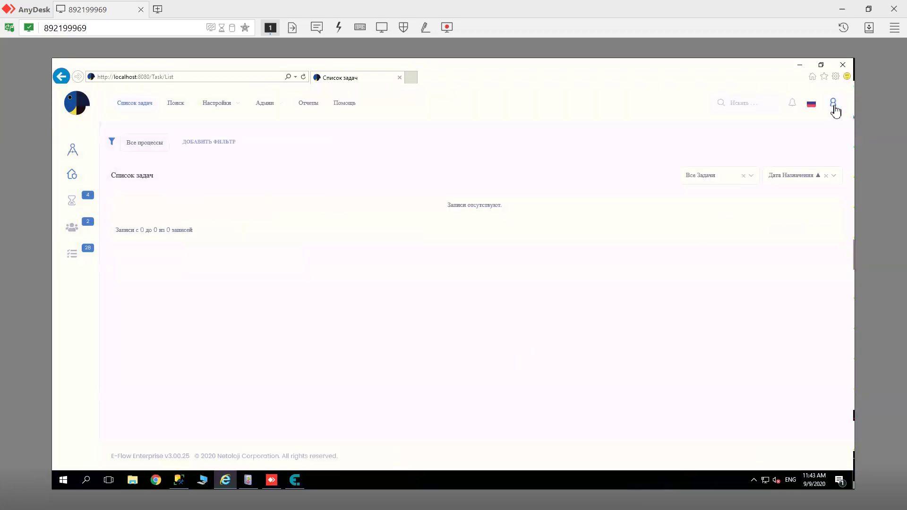
- Log out and enter company 0 and username admin on the login form
{"action": "left_click", "coordinate": [833, 108]}
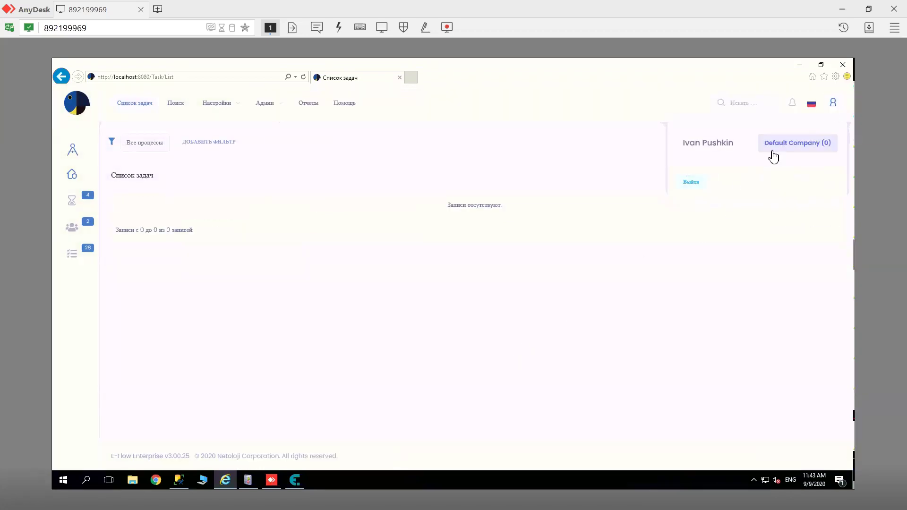
{"action": "left_click", "coordinate": [687, 182]}
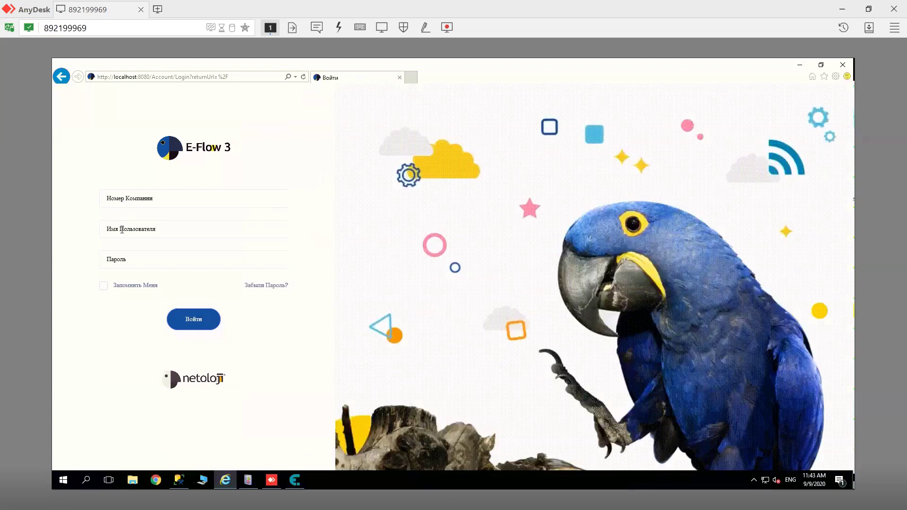
{"action": "type", "text": "0"}
{"action": "left_click", "coordinate": [121, 229]}
{"action": "type", "text": "фвьш"}
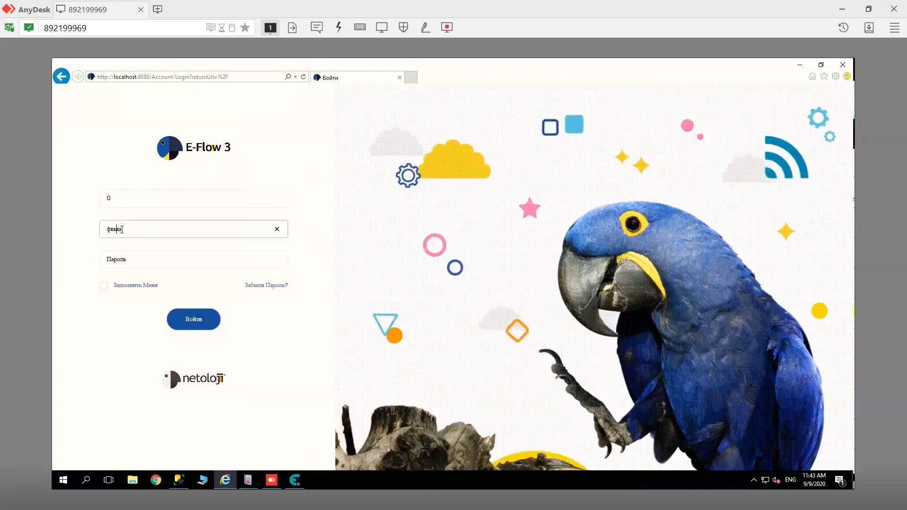
{"action": "key", "text": "BackSpace"}
{"action": "key", "text": "BackSpace"}
{"action": "key", "text": "BackSpace"}
{"action": "type", "text": "dmin"}
{"action": "key", "text": "Tab"}
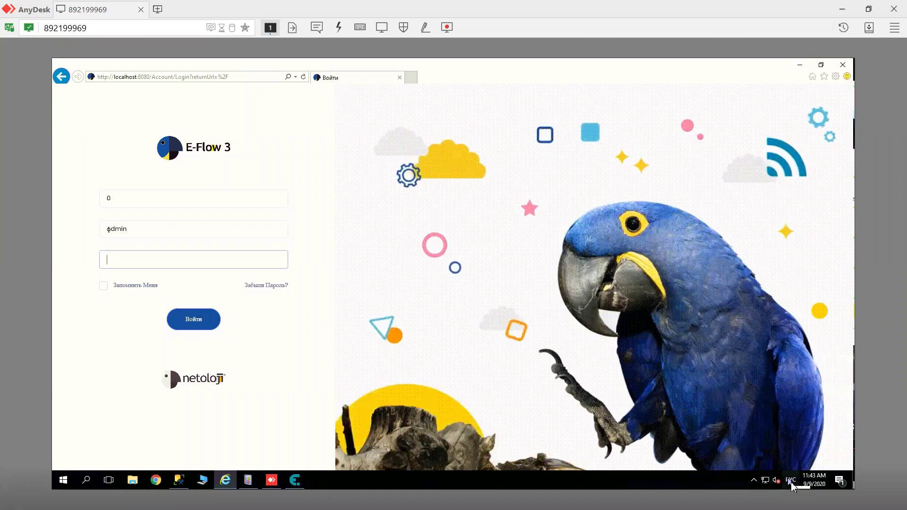
- Switch the keyboard to English, enter the administrator password, and sign in
{"action": "left_click", "coordinate": [791, 482]}
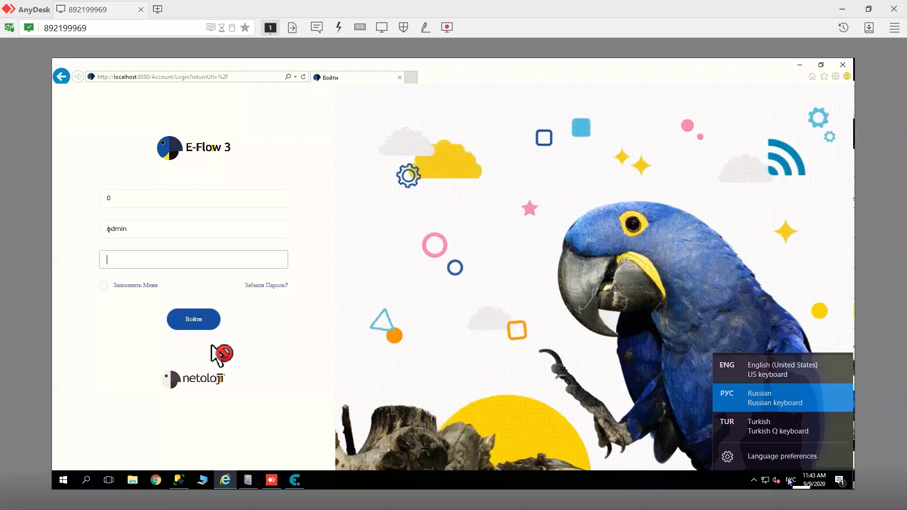
{"action": "left_click", "coordinate": [133, 253]}
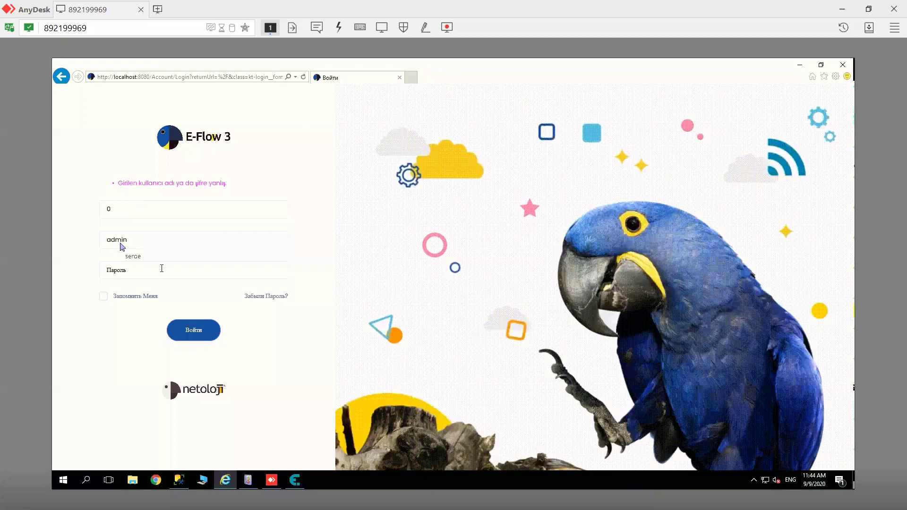
{"action": "left_click", "coordinate": [161, 269]}
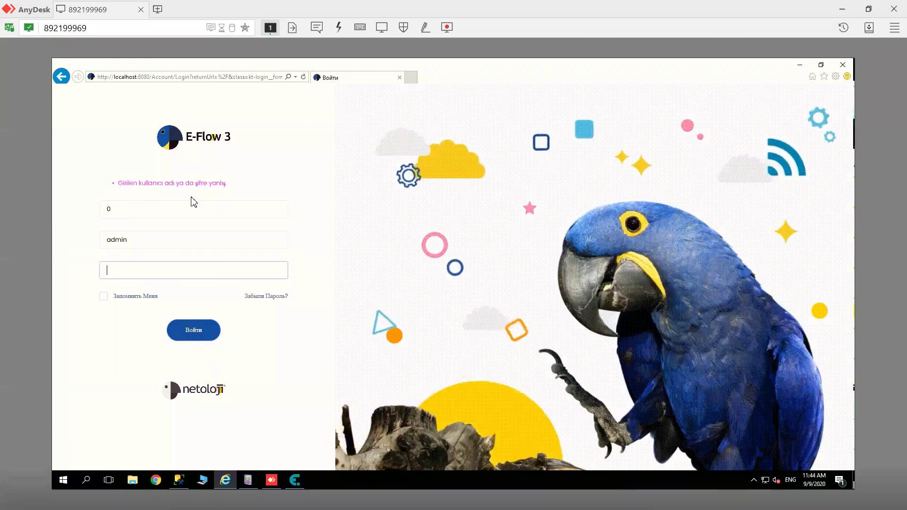
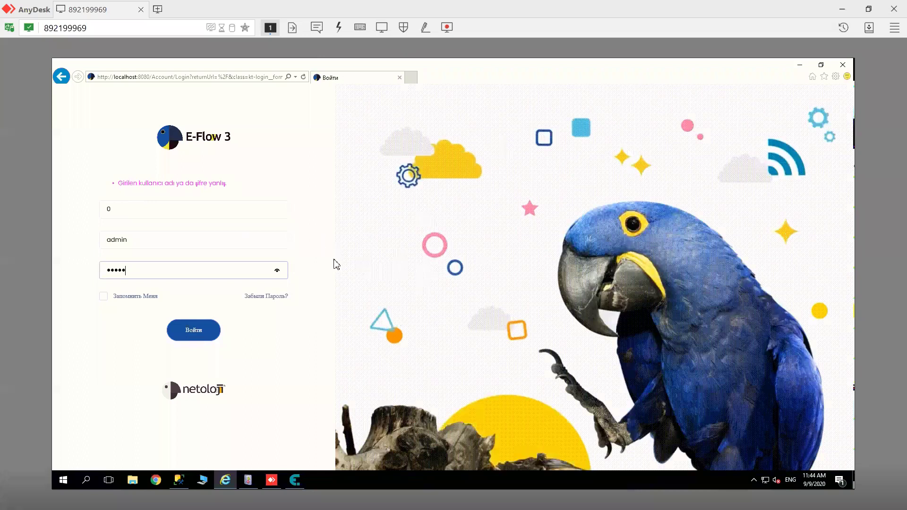
{"action": "key", "text": "Return"}
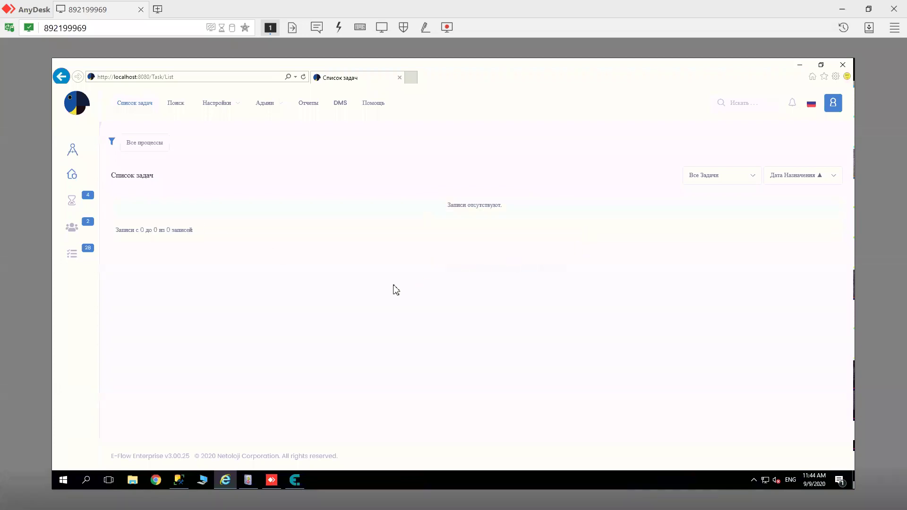
- Open Завершенные мной процессы and expand Регистрация совещания to show its three tasks and 21.09.2020 completion date
{"action": "left_click", "coordinate": [72, 255]}
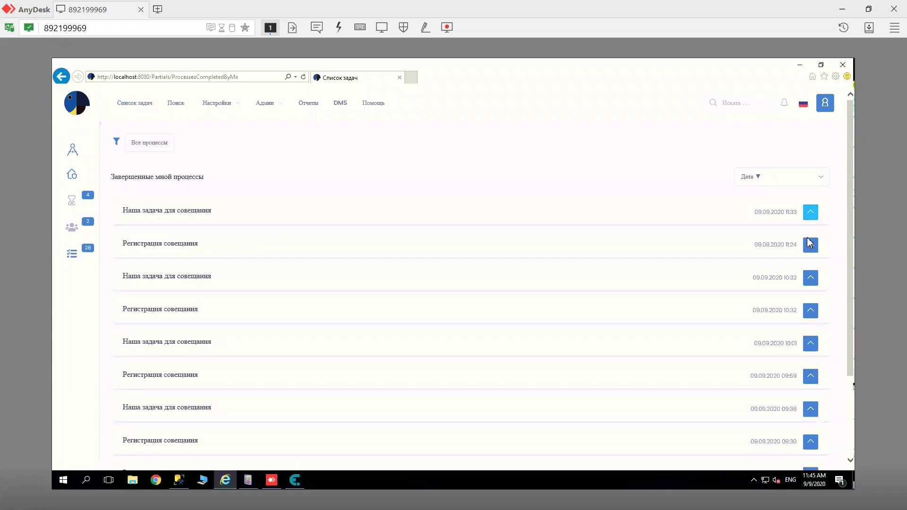
{"action": "left_click", "coordinate": [811, 246]}
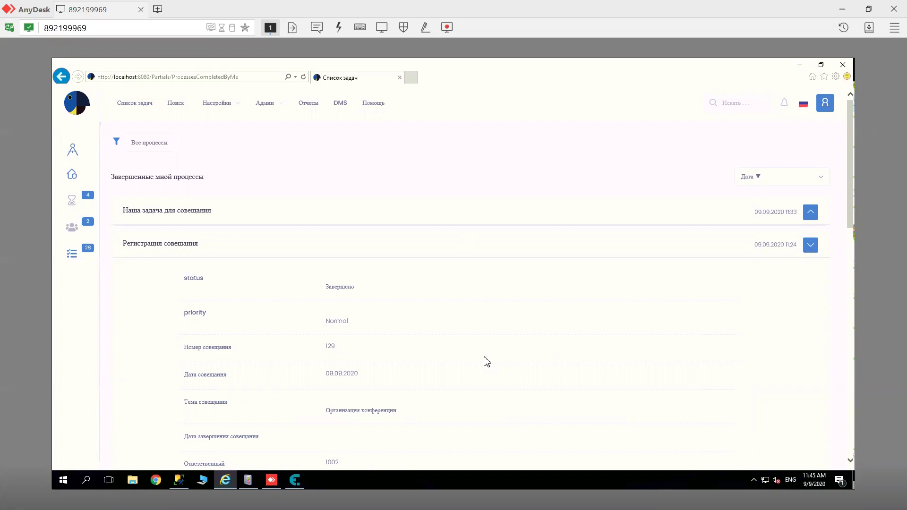
{"action": "scroll", "coordinate": [487, 361], "scroll_direction": "down", "scroll_amount": 2}
{"action": "scroll", "coordinate": [486, 361], "scroll_direction": "down", "scroll_amount": 5}
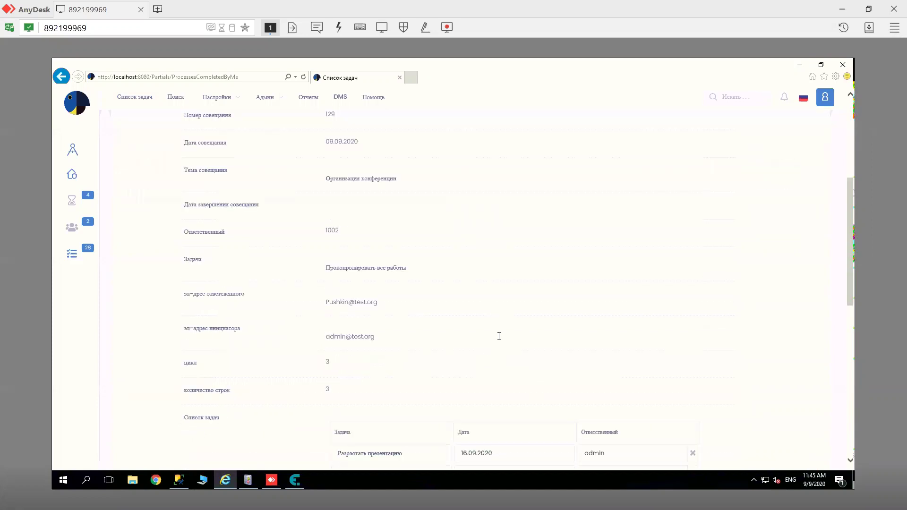
{"action": "scroll", "coordinate": [499, 337], "scroll_direction": "down", "scroll_amount": 3}
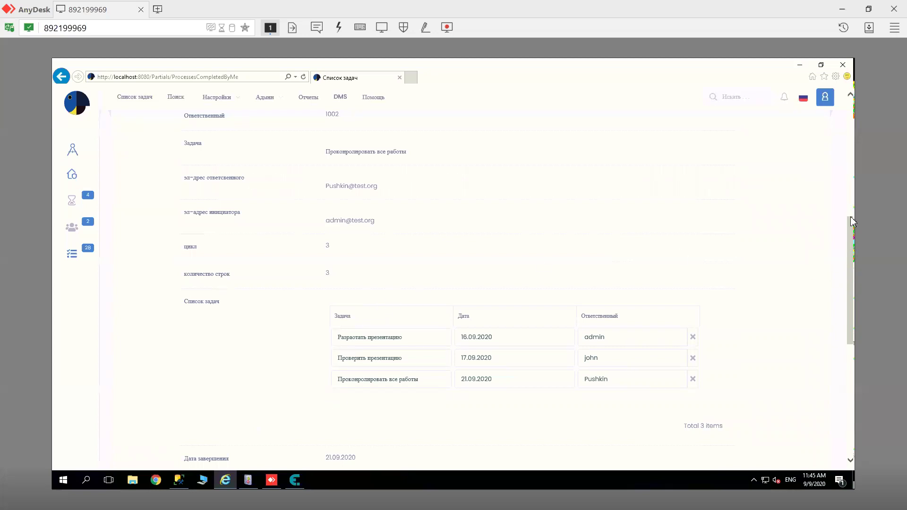
{"action": "scroll", "coordinate": [411, 246], "scroll_direction": "up", "scroll_amount": 1}
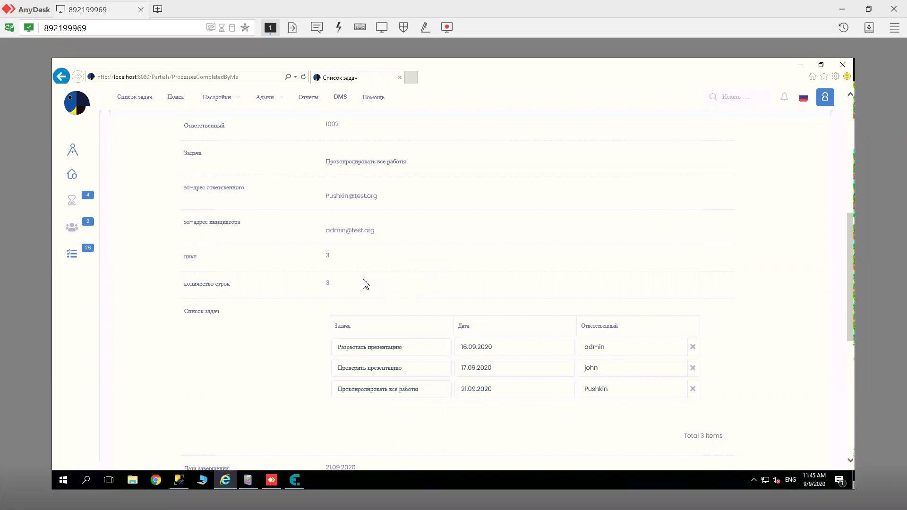
{"action": "left_click", "coordinate": [290, 482]}
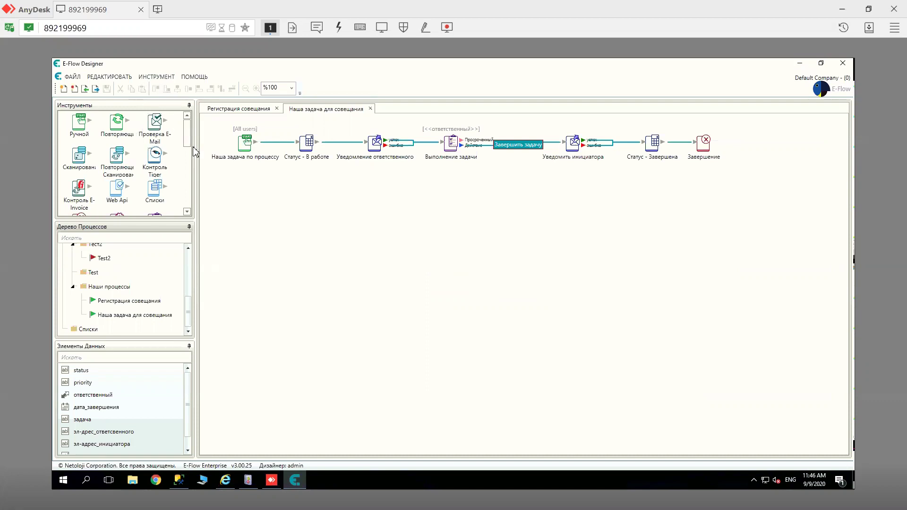
{"action": "left_click", "coordinate": [152, 303]}
{"action": "double_click", "coordinate": [152, 301]}
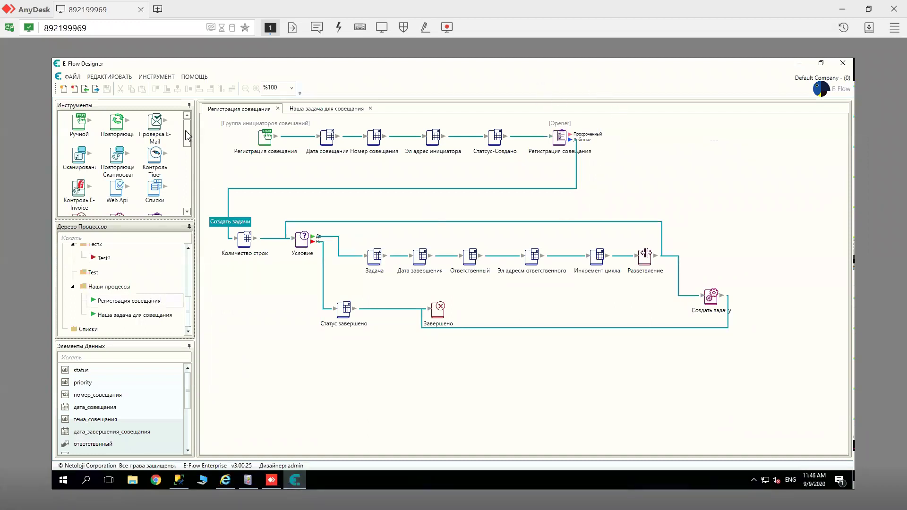
{"action": "scroll", "coordinate": [187, 134], "scroll_direction": "down", "scroll_amount": 3}
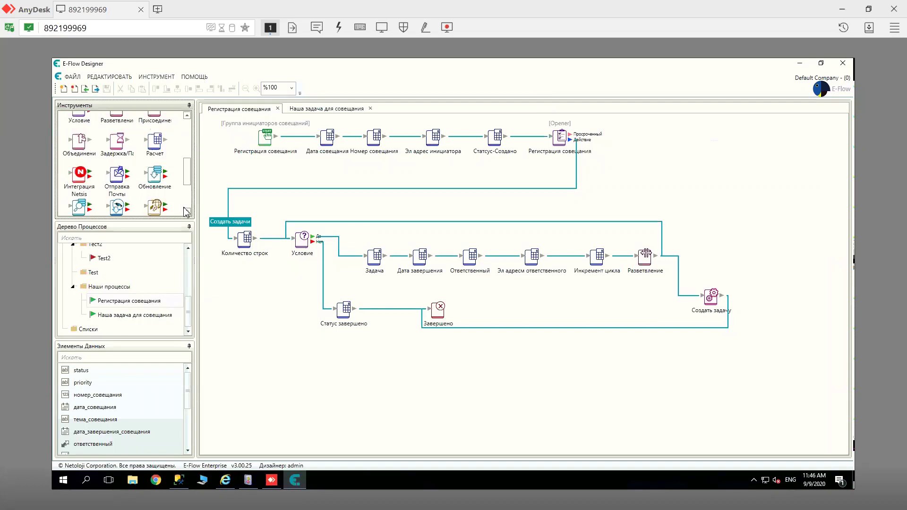
{"action": "scroll", "coordinate": [135, 158], "scroll_direction": "up", "scroll_amount": 3}
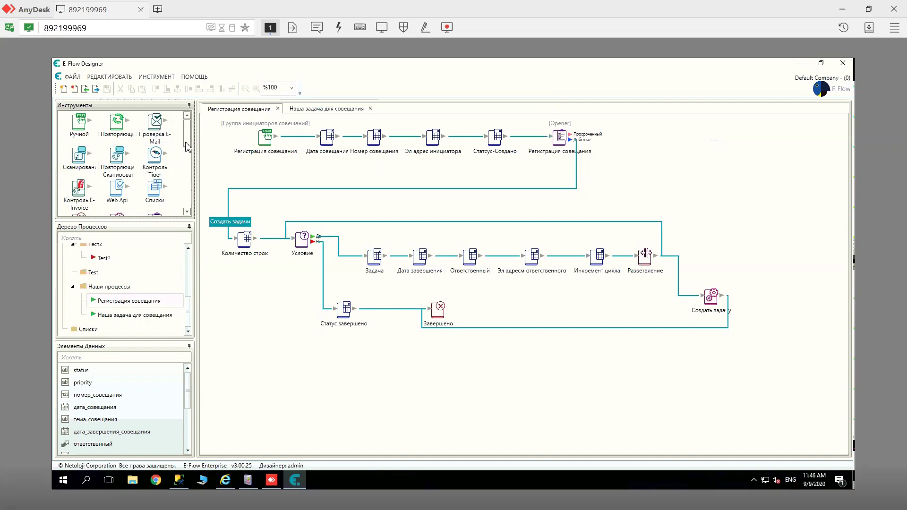
{"action": "left_click", "coordinate": [187, 190]}
{"action": "scroll", "coordinate": [187, 190], "scroll_direction": "up", "scroll_amount": 3}
{"action": "double_click", "coordinate": [556, 136]}
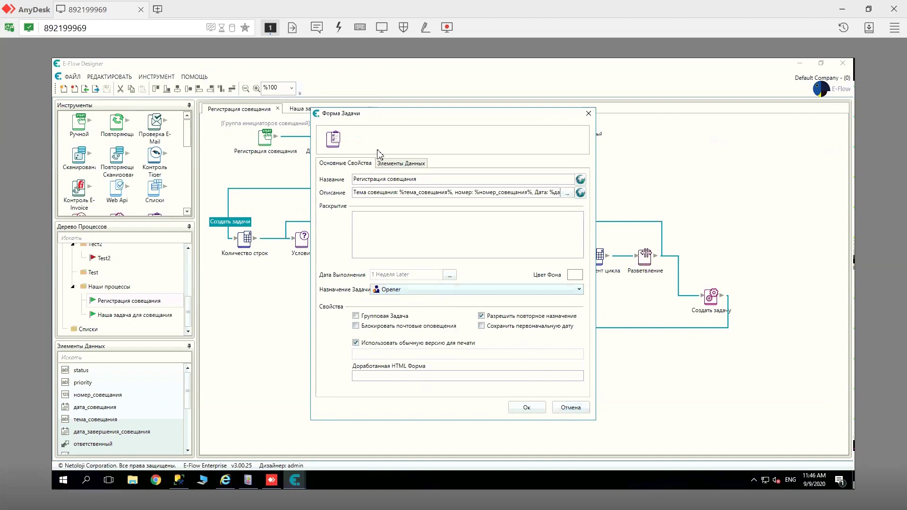
{"action": "left_click", "coordinate": [394, 165]}
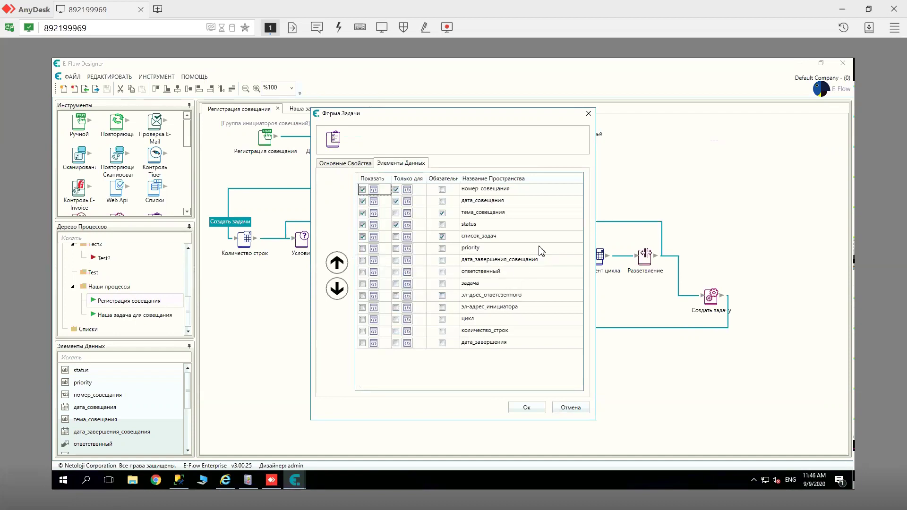
{"action": "left_click", "coordinate": [573, 409]}
{"action": "double_click", "coordinate": [560, 137]}
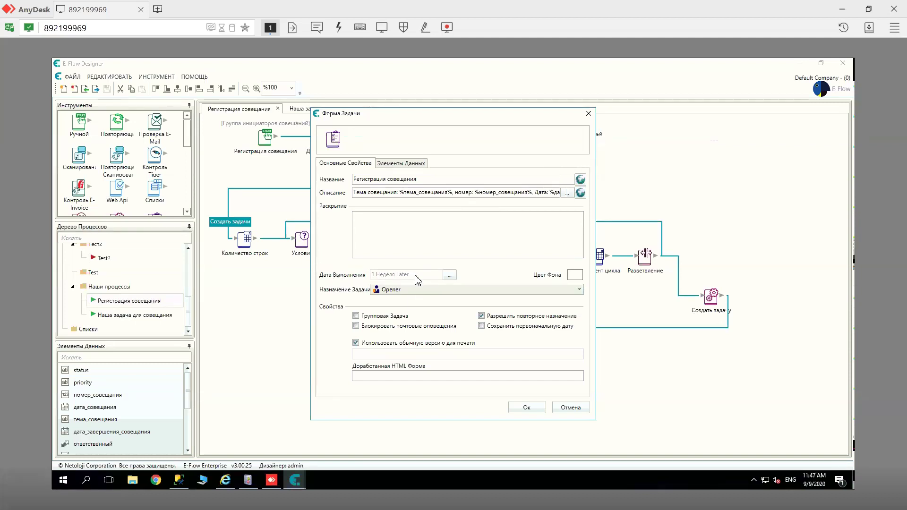
{"action": "left_click", "coordinate": [575, 409]}
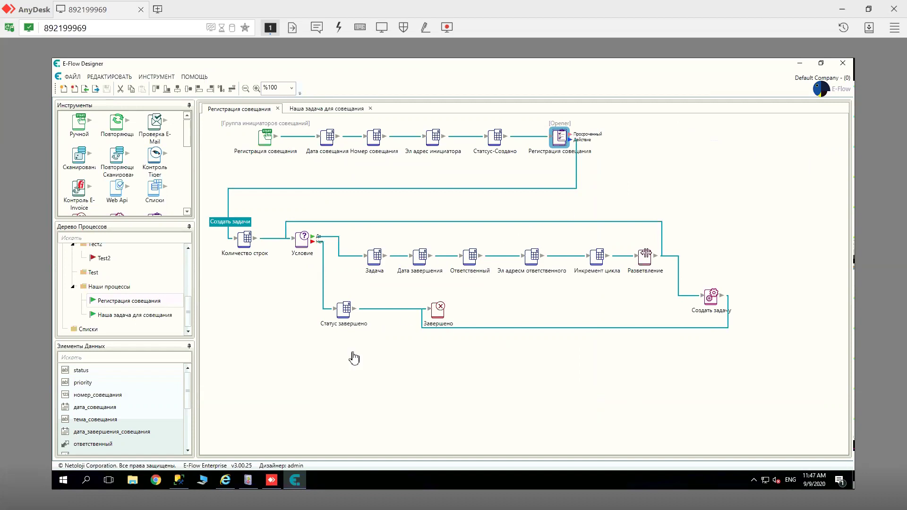
- Open the Наша задача для совещания diagram and view that process's context menu
{"action": "double_click", "coordinate": [169, 316]}
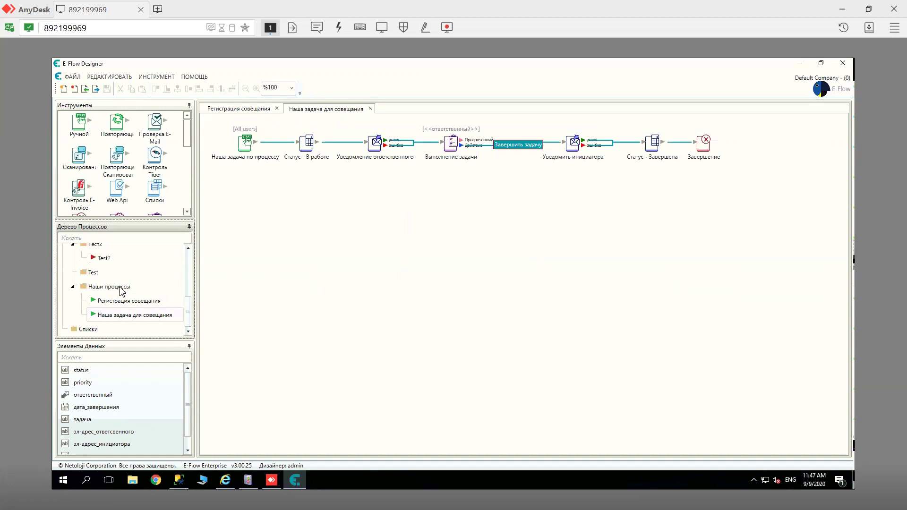
{"action": "left_click", "coordinate": [116, 317]}
{"action": "right_click", "coordinate": [118, 322]}
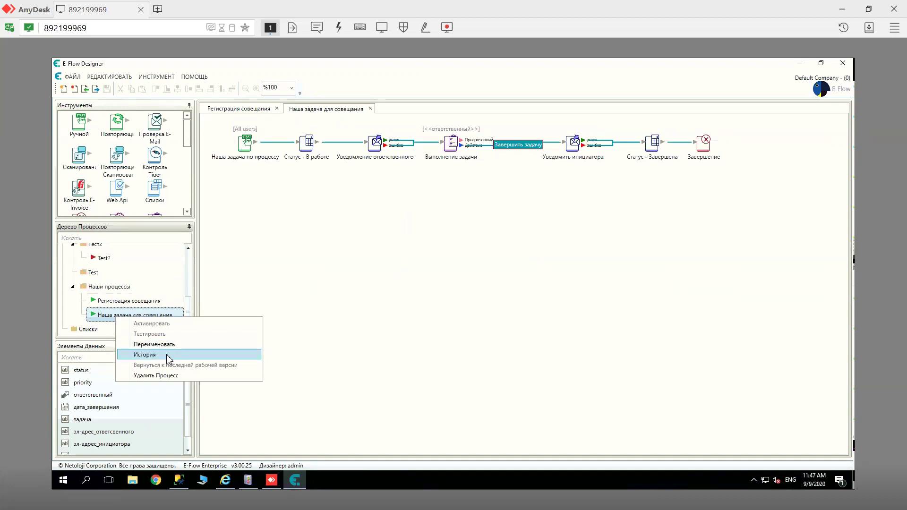
{"action": "left_click", "coordinate": [227, 340]}
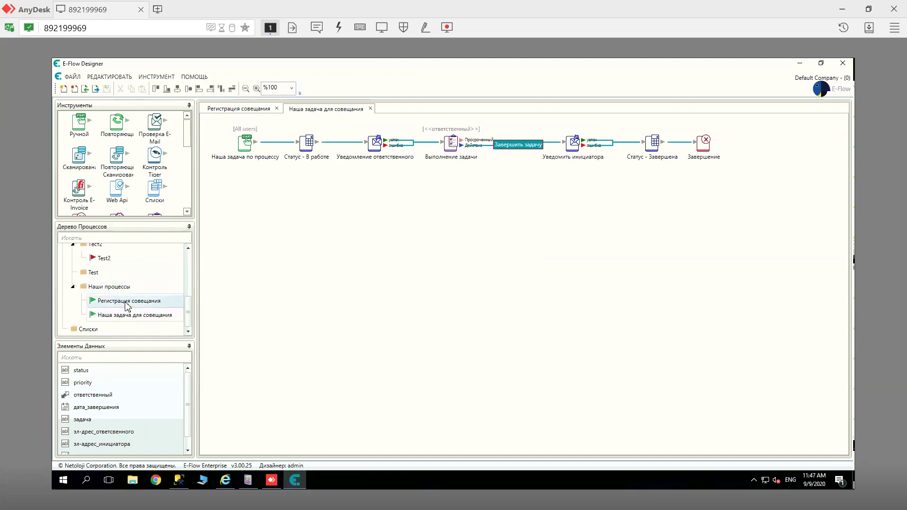
- View the Регистрация совещания process's context menu, then dismiss it without choosing an action
{"action": "right_click", "coordinate": [127, 306]}
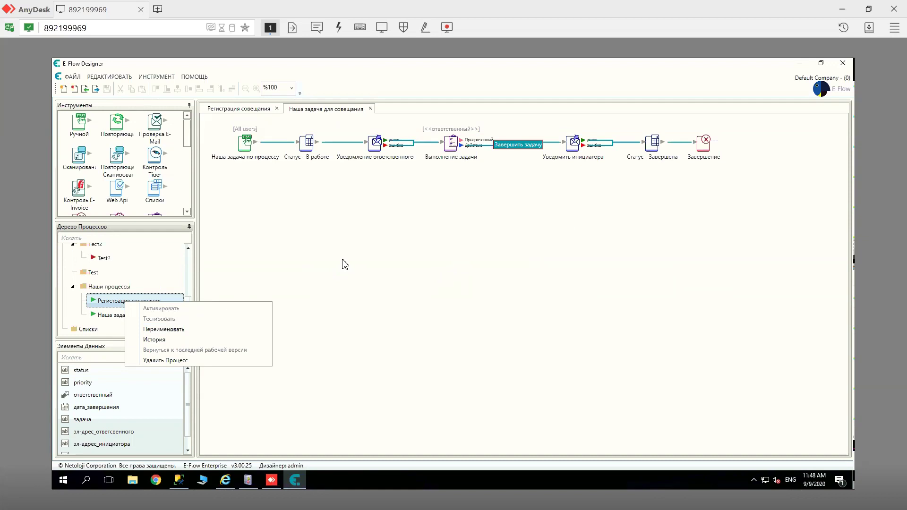
{"action": "left_click", "coordinate": [344, 263]}
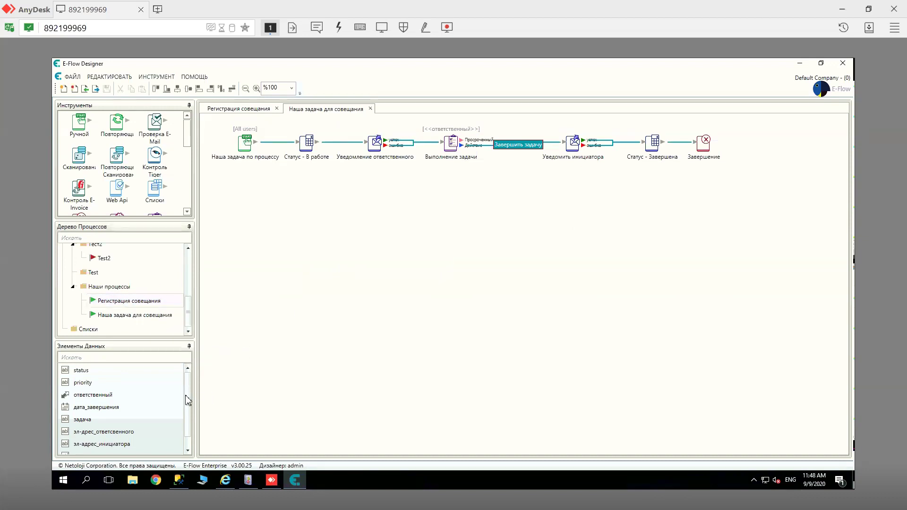
{"action": "left_click_drag", "start_coordinate": [187, 401], "coordinate": [193, 410]}
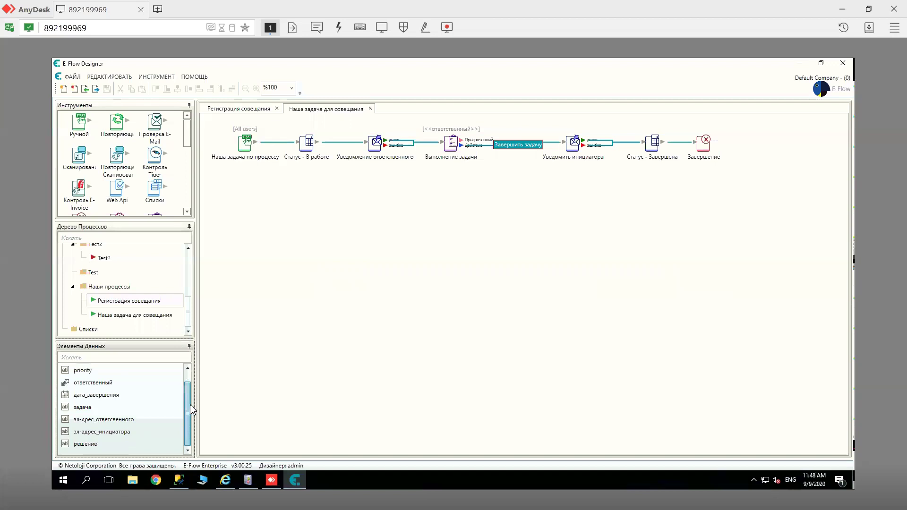
{"action": "scroll", "coordinate": [114, 377], "scroll_direction": "up", "scroll_amount": 1}
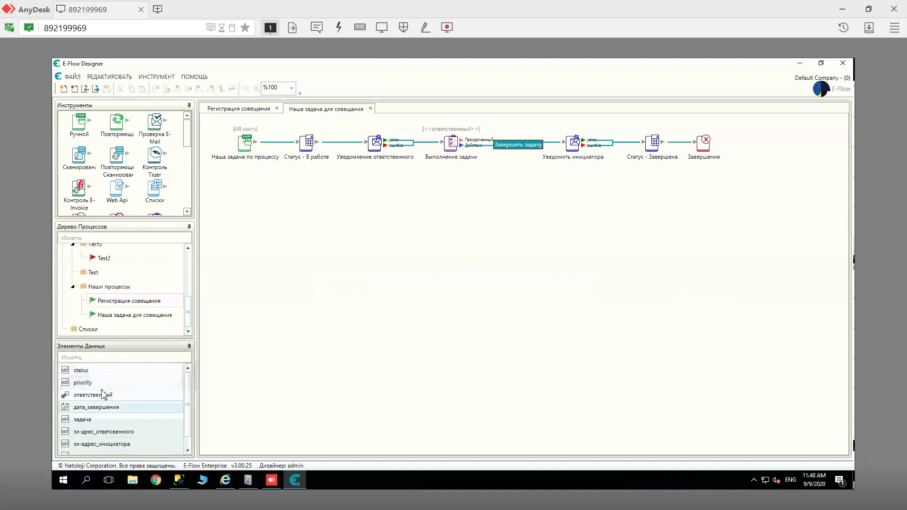
{"action": "double_click", "coordinate": [96, 372]}
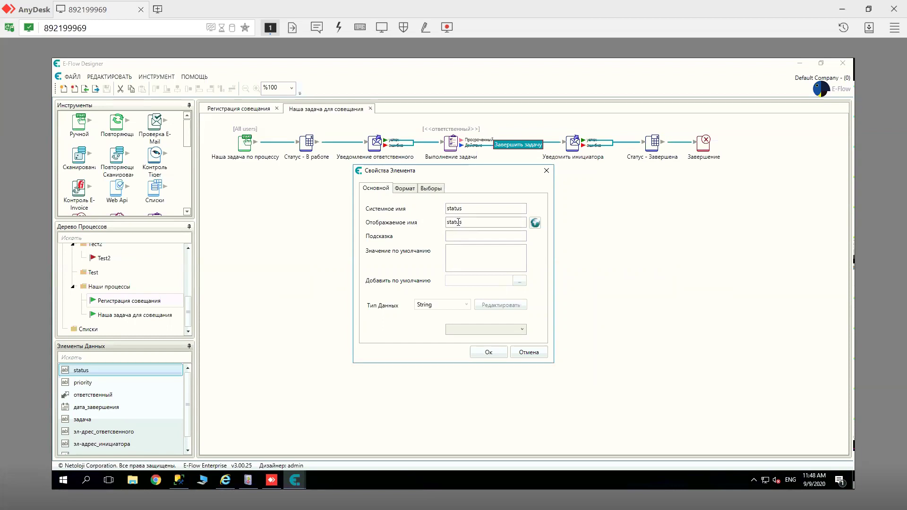
{"action": "left_click", "coordinate": [534, 223]}
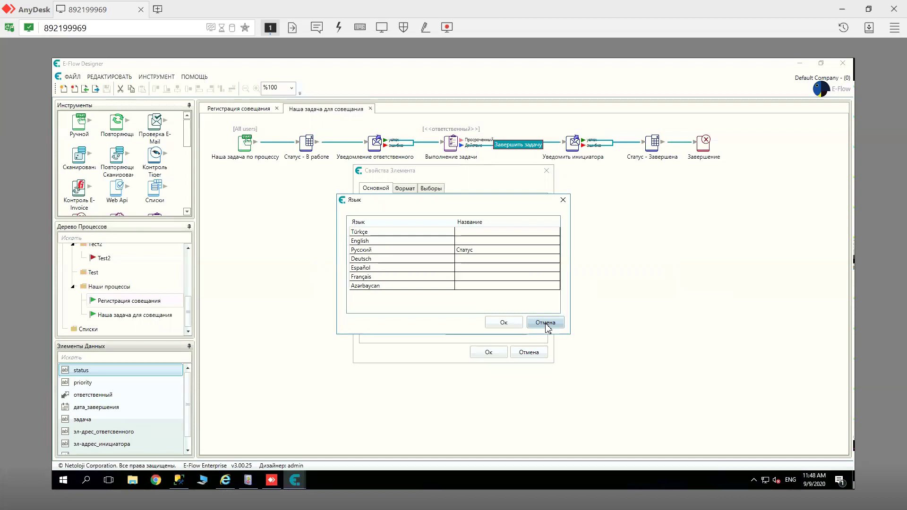
{"action": "left_click", "coordinate": [545, 323]}
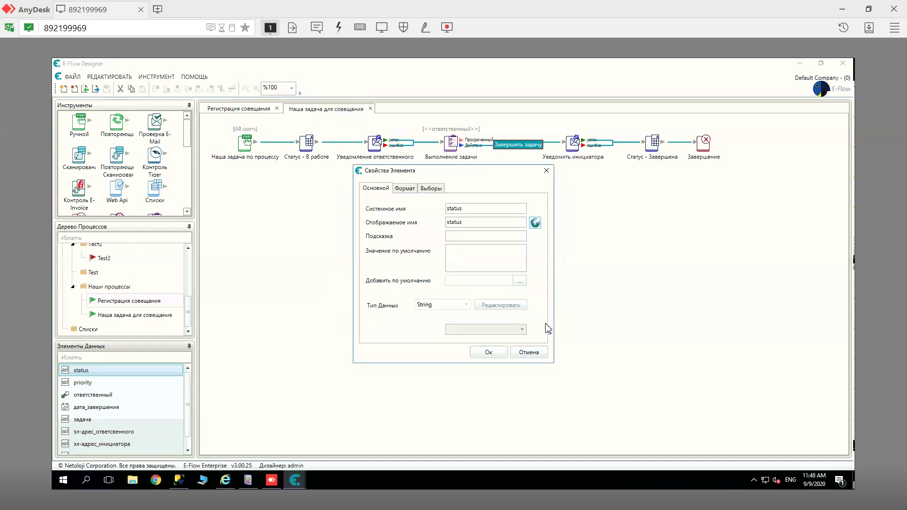
{"action": "left_click", "coordinate": [541, 352]}
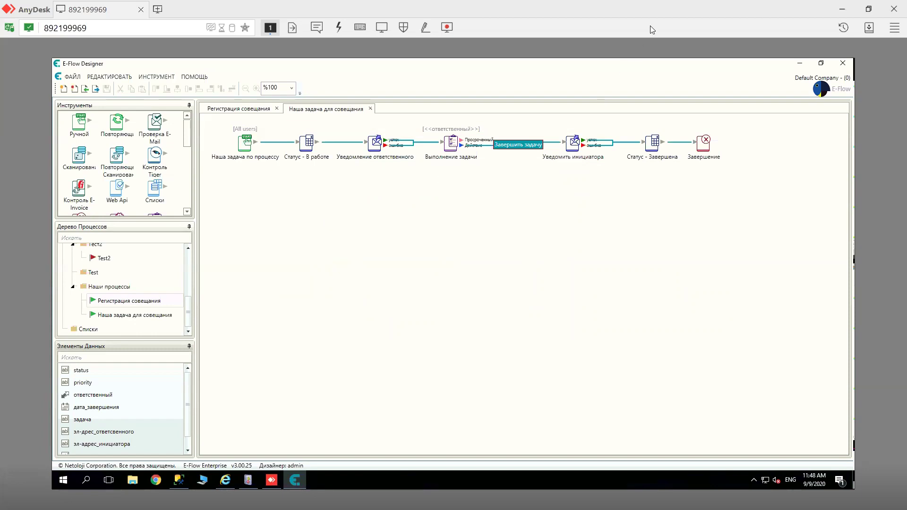
- Minimize E-Flow Designer and then the browser, leaving the bare Windows desktop visible
{"action": "left_click", "coordinate": [800, 66]}
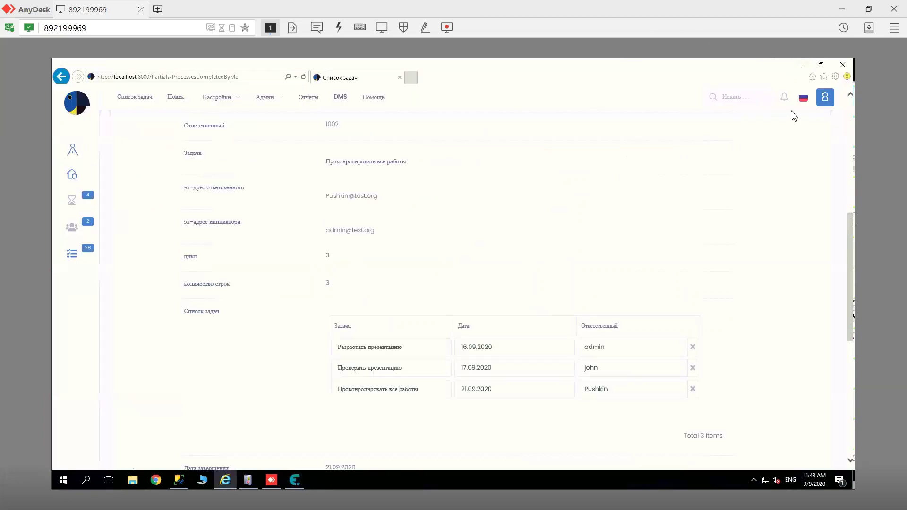
{"action": "left_click", "coordinate": [799, 65]}
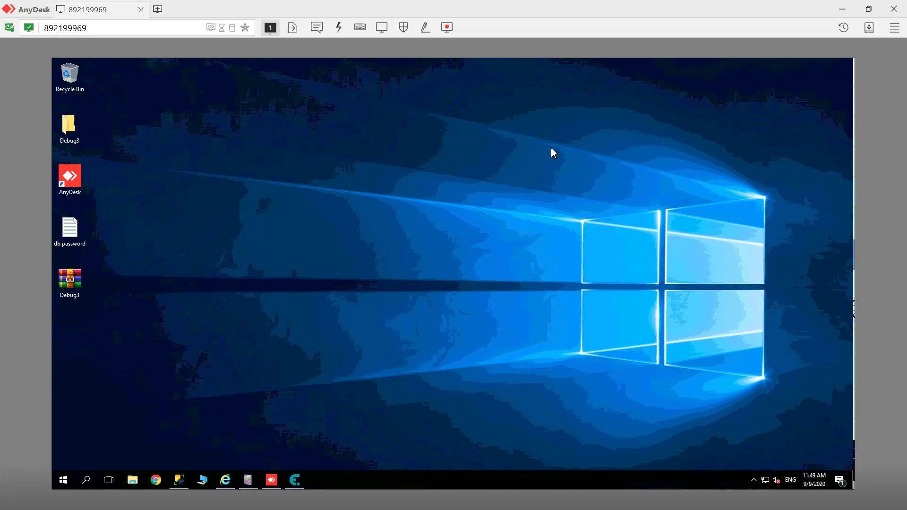
- Leave AnyDesk, start the PowerPoint slideshow with Shift+F5 and advance to the Спасибо за внимание slide
{"action": "left_click", "coordinate": [838, 12]}
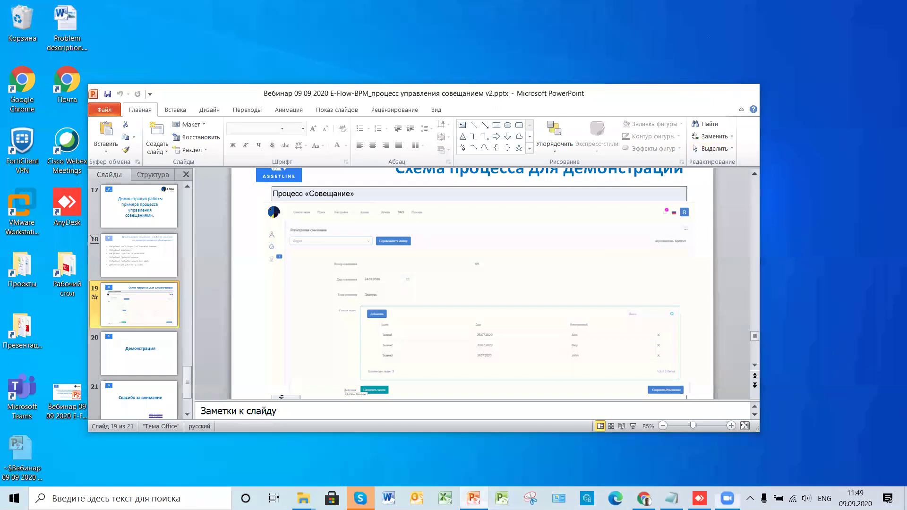
{"action": "key", "text": "super+d"}
{"action": "key", "text": "super+d"}
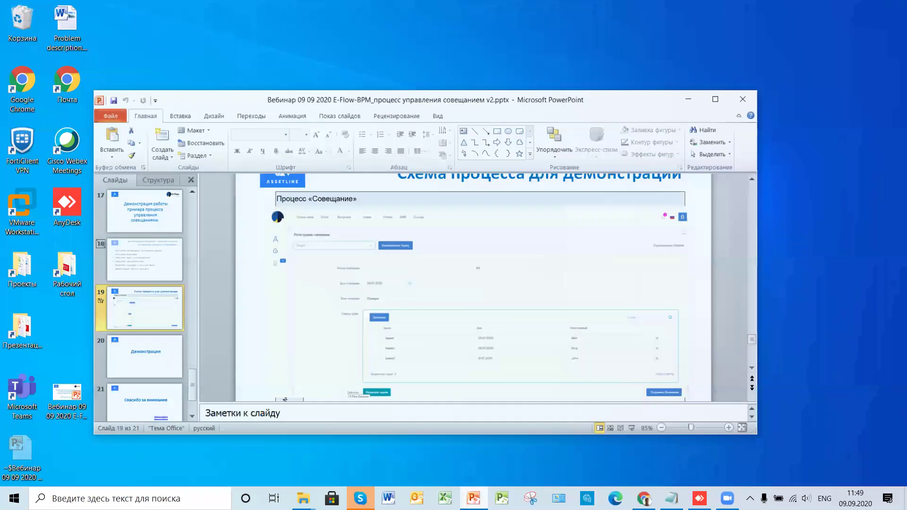
{"action": "key", "text": "shift+F5"}
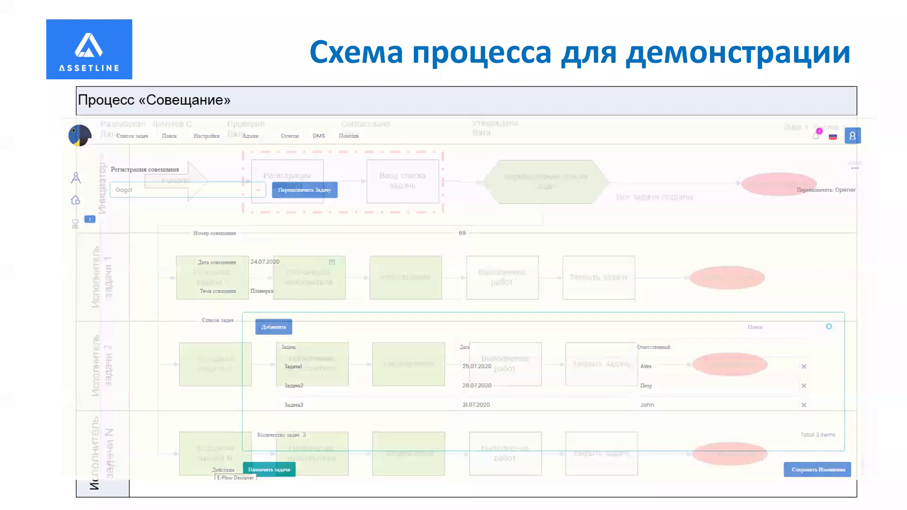
{"action": "key", "text": "Right"}
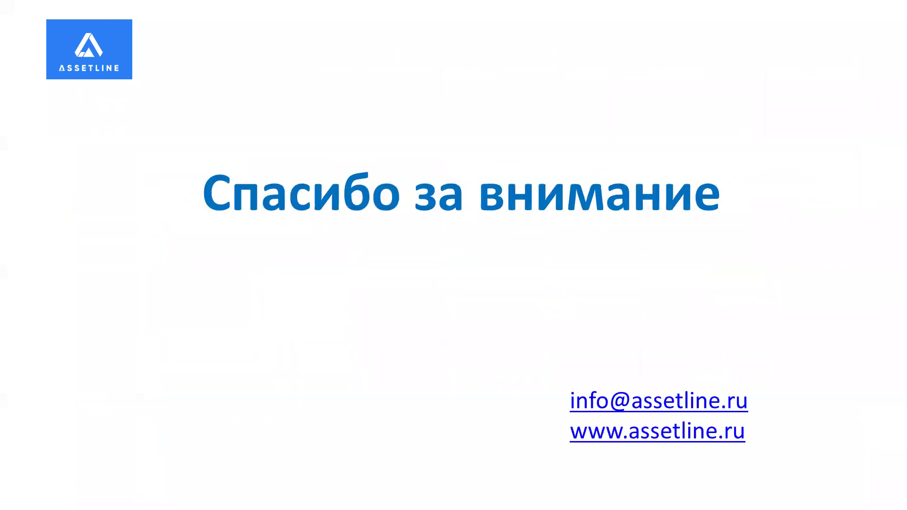